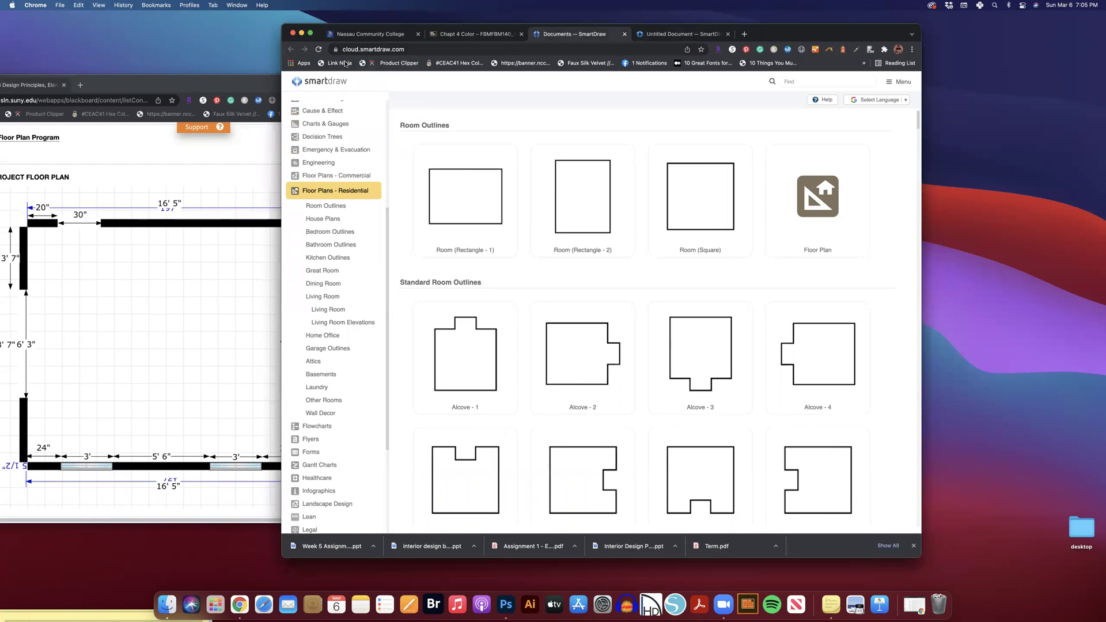
# - Open the SmartDraw home page and arrange the two browser windows so the reference floor plan stays visible beside a wider SmartDraw window
pyautogui.click(316, 83)
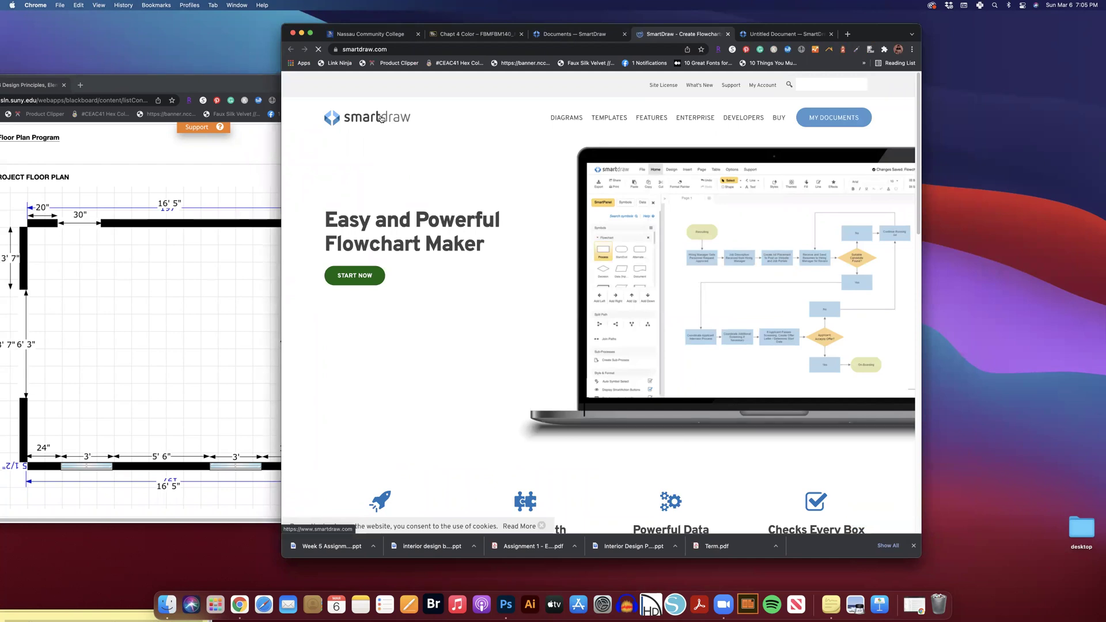
pyautogui.moveTo(745, 237)
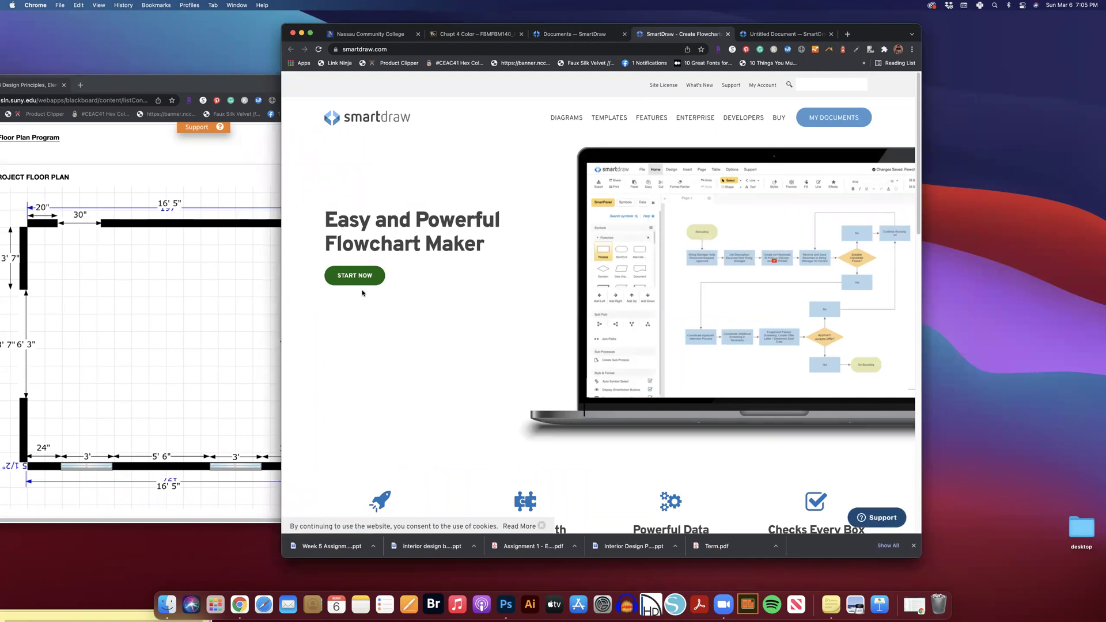
pyautogui.click(216, 77)
pyautogui.moveTo(370, 75); pyautogui.dragTo(347, 79)
pyautogui.moveTo(256, 97); pyautogui.dragTo(302, 93)
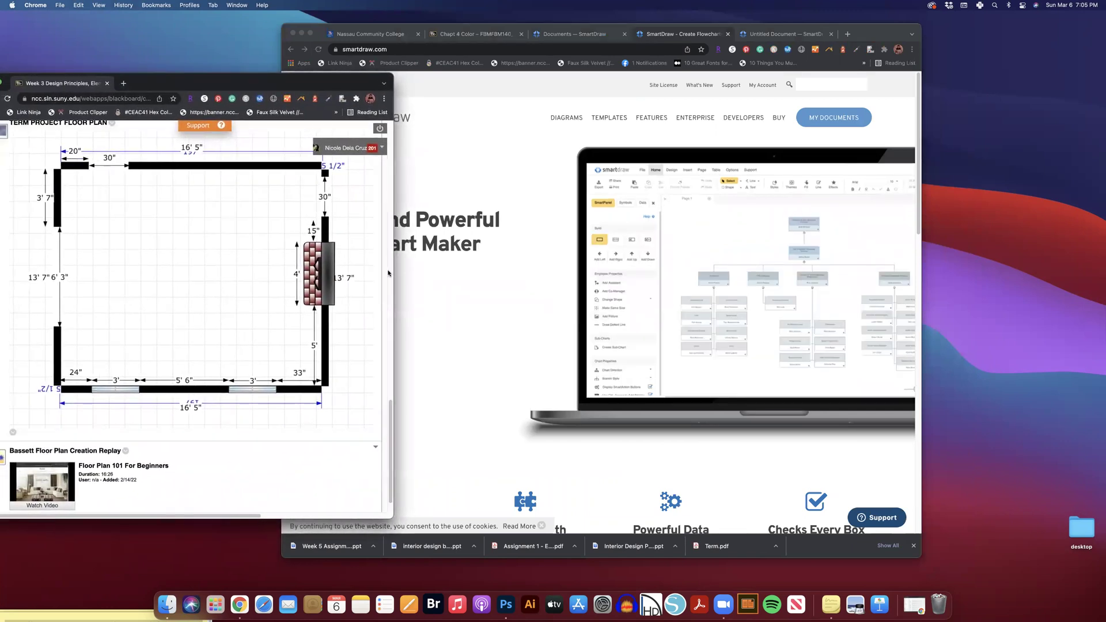
pyautogui.click(416, 315)
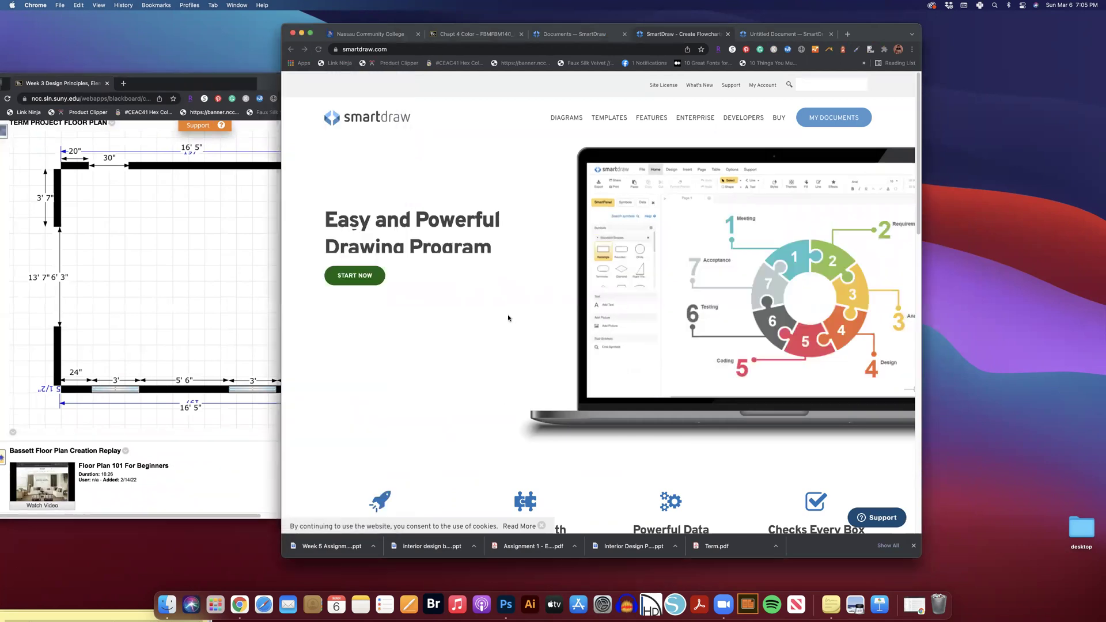
pyautogui.moveTo(922, 24); pyautogui.dragTo(1045, 22)
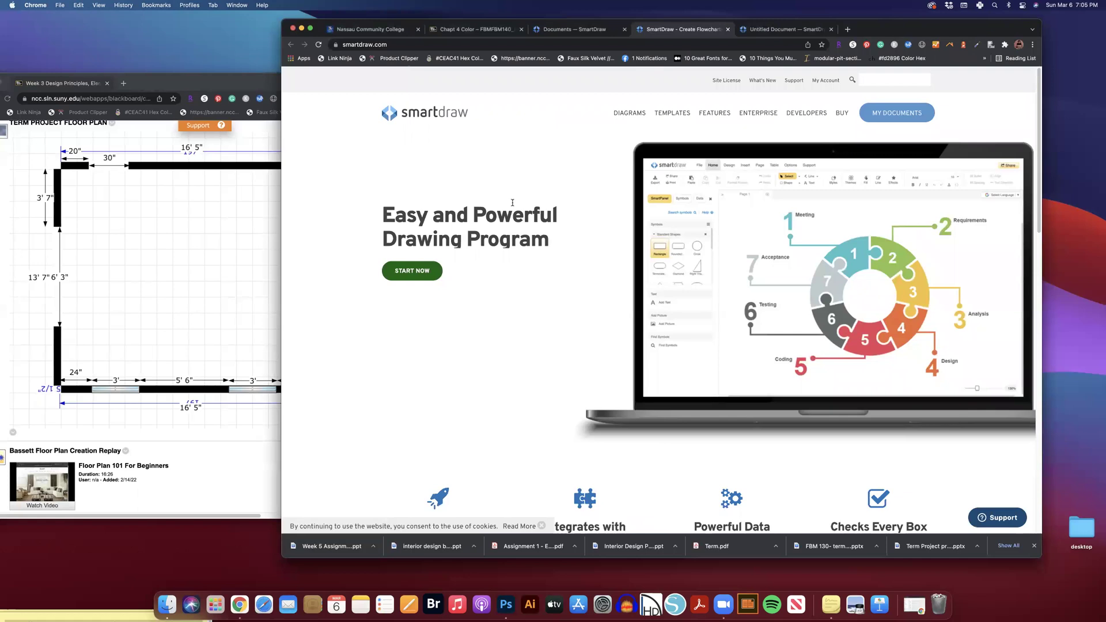
# - From the SmartDraw documents page, create a new Floor Plan document from the Floor Plans - Residential templates
pyautogui.click(895, 114)
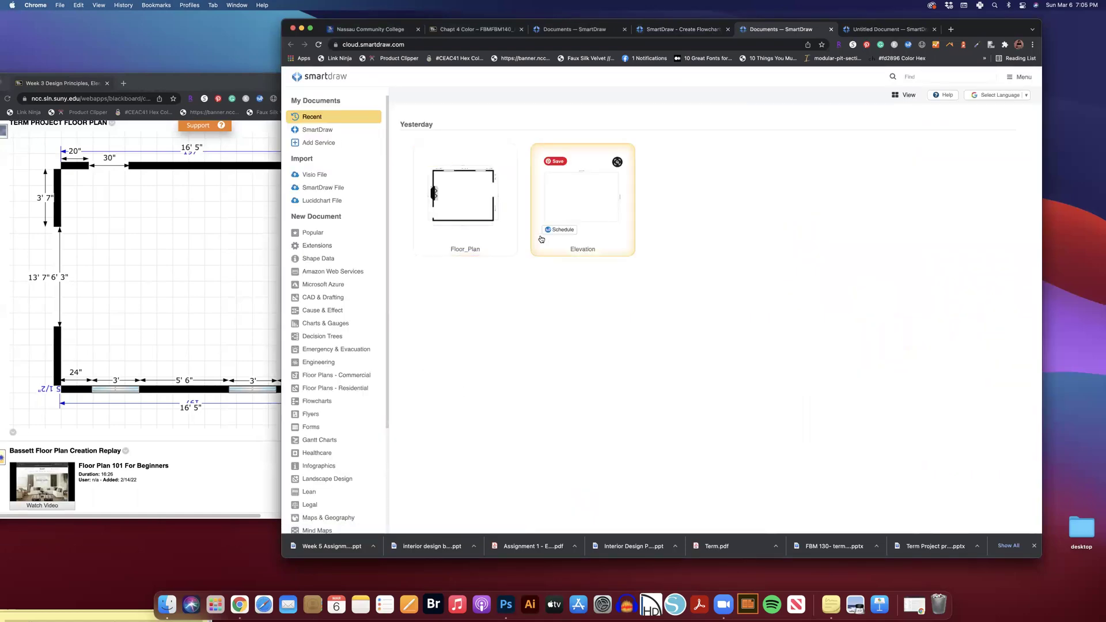
pyautogui.click(335, 389)
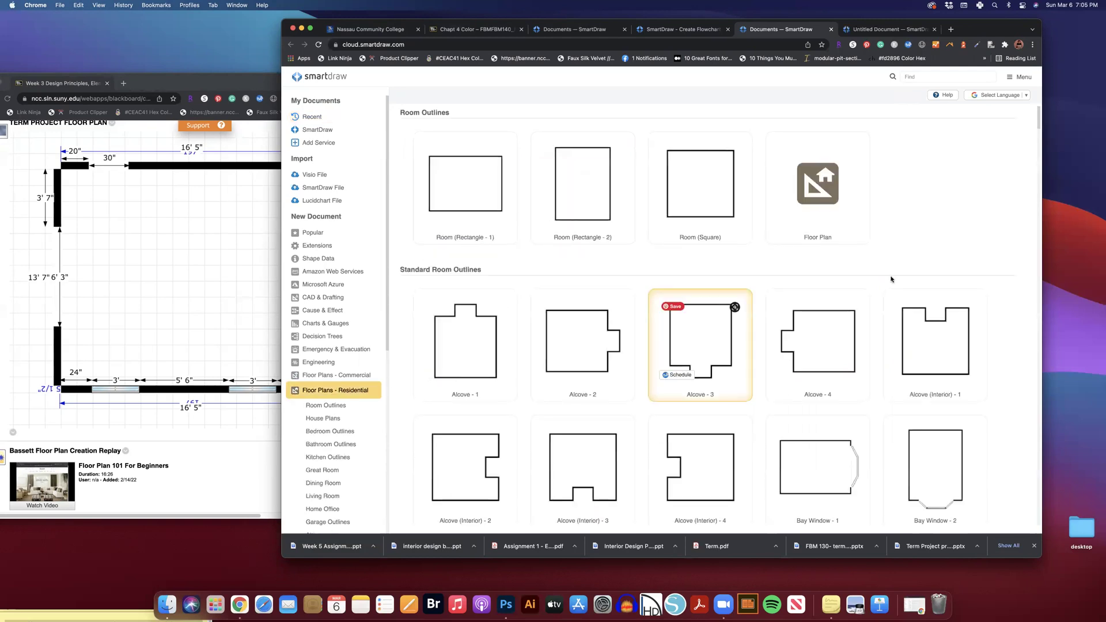
pyautogui.click(829, 192)
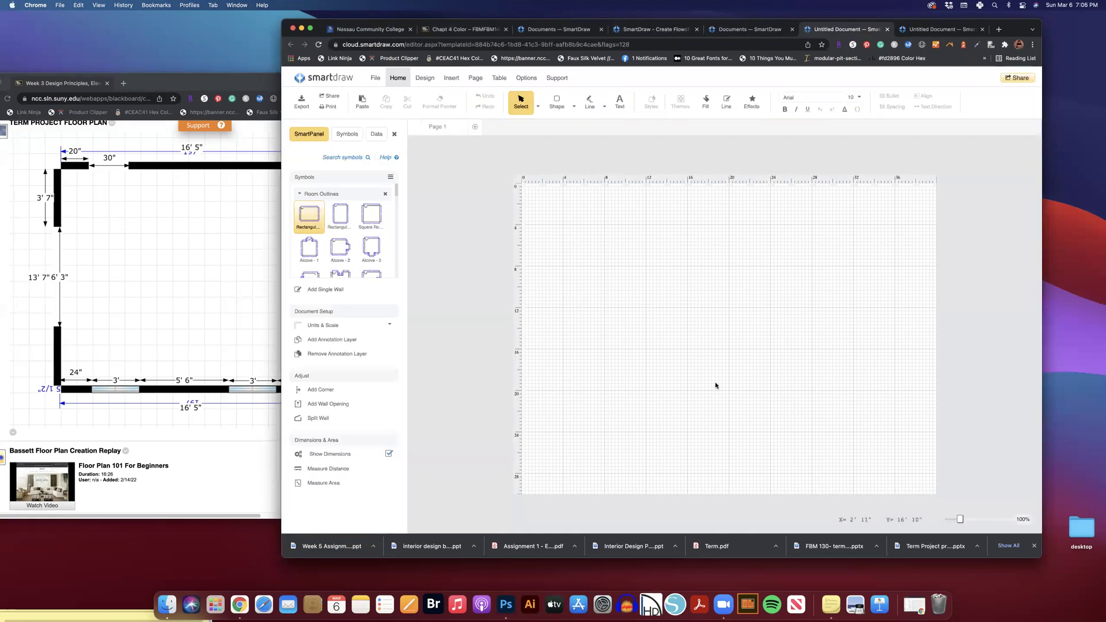
# - Review the architectural scale choices under the document's units and scale settings, including 1/4" = 1'-0"
pyautogui.click(376, 79)
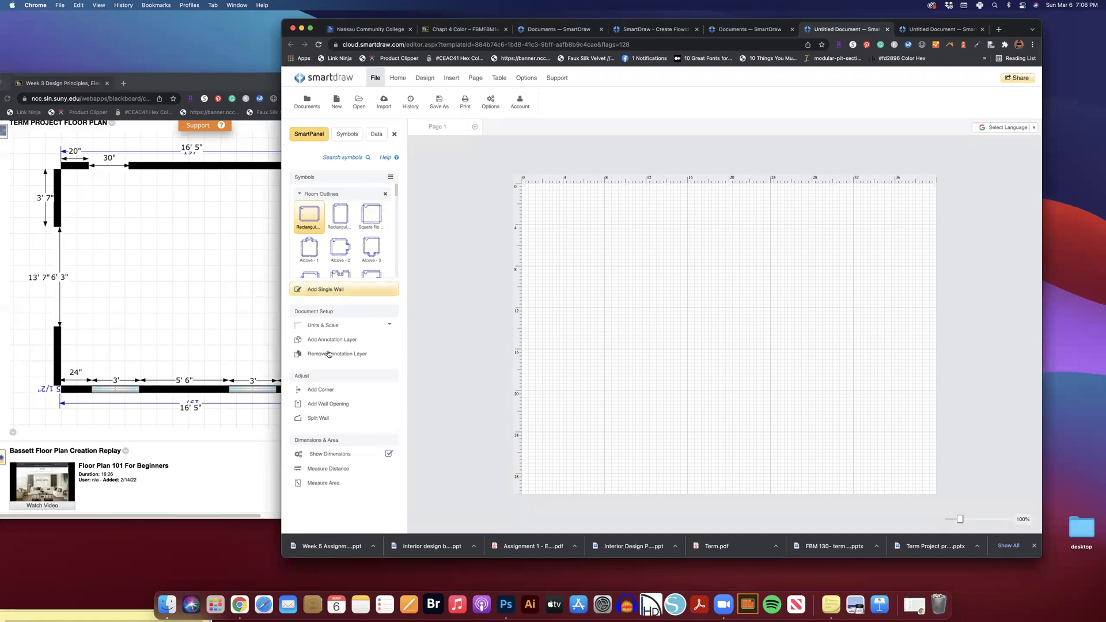
pyautogui.click(322, 326)
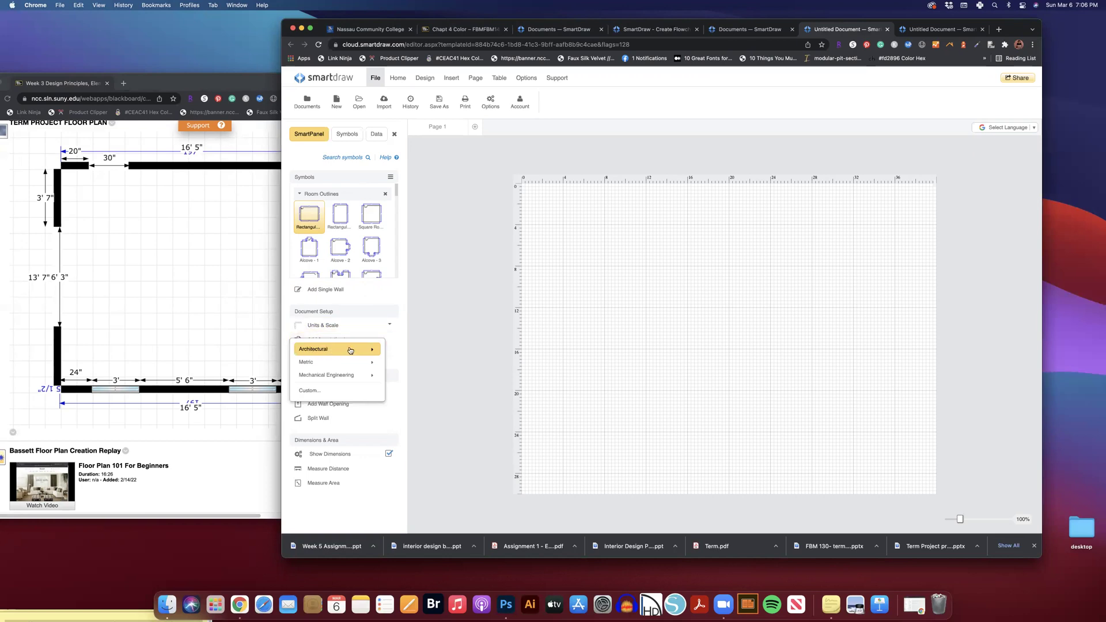
pyautogui.click(373, 351)
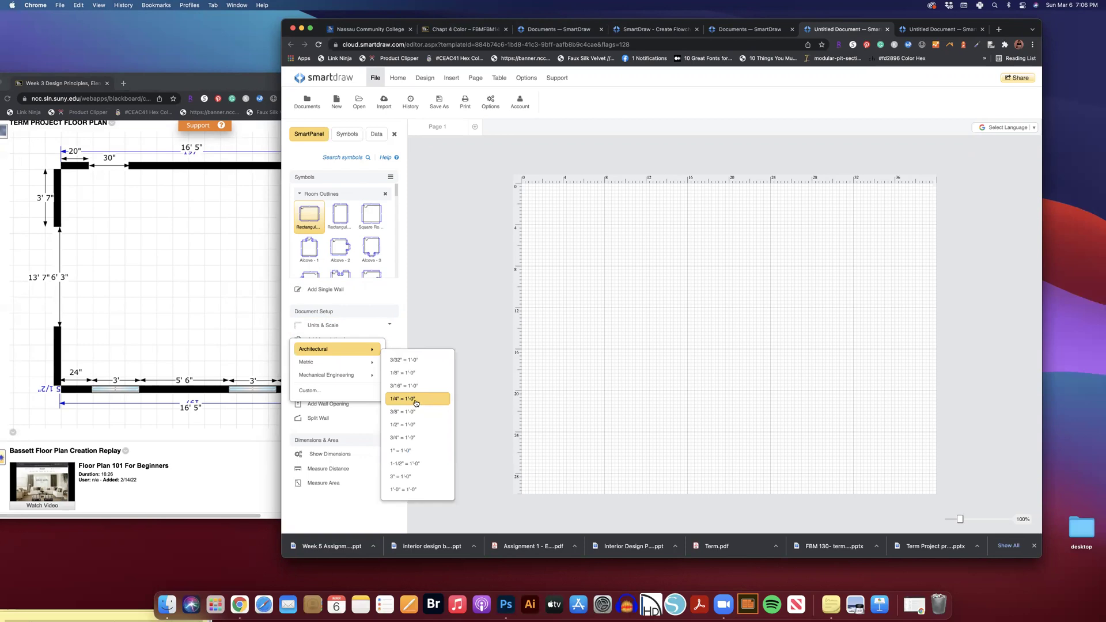
pyautogui.click(379, 329)
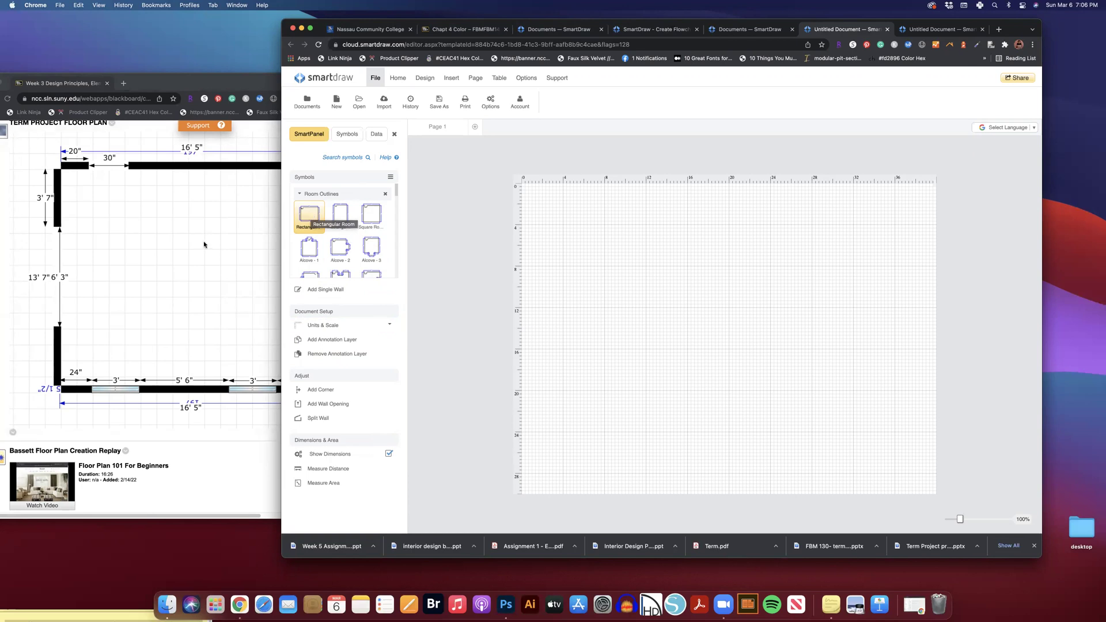
# - Place a rectangular room outline in the middle of the drawing page and delete the door in its upper wall
pyautogui.click(127, 284)
pyautogui.click(462, 296)
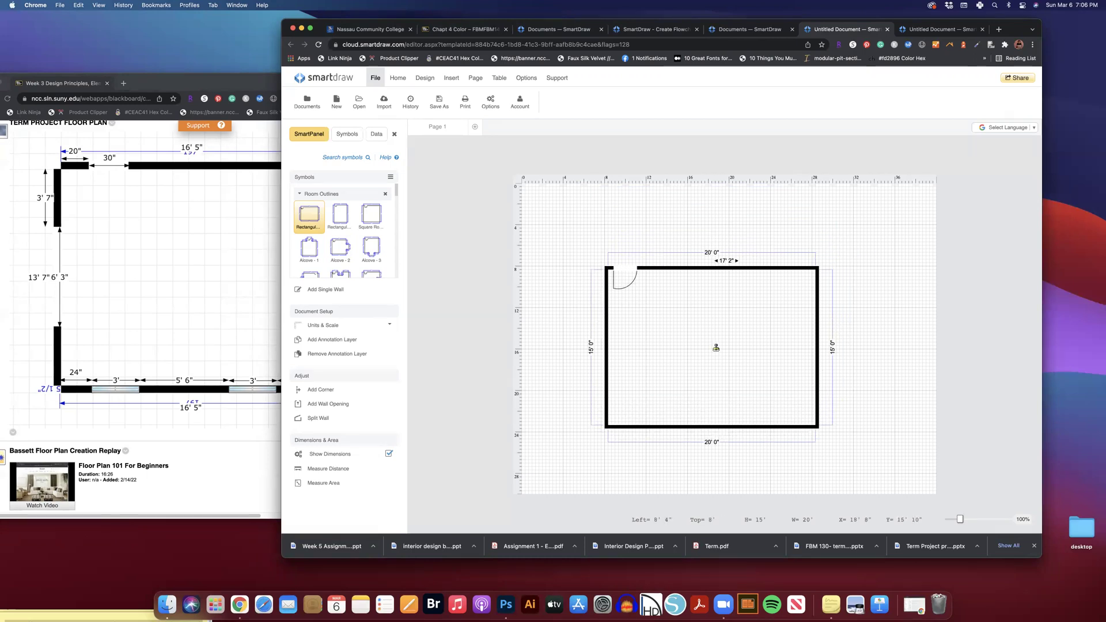
pyautogui.click(716, 344)
pyautogui.click(628, 267)
pyautogui.press('BackSpace')
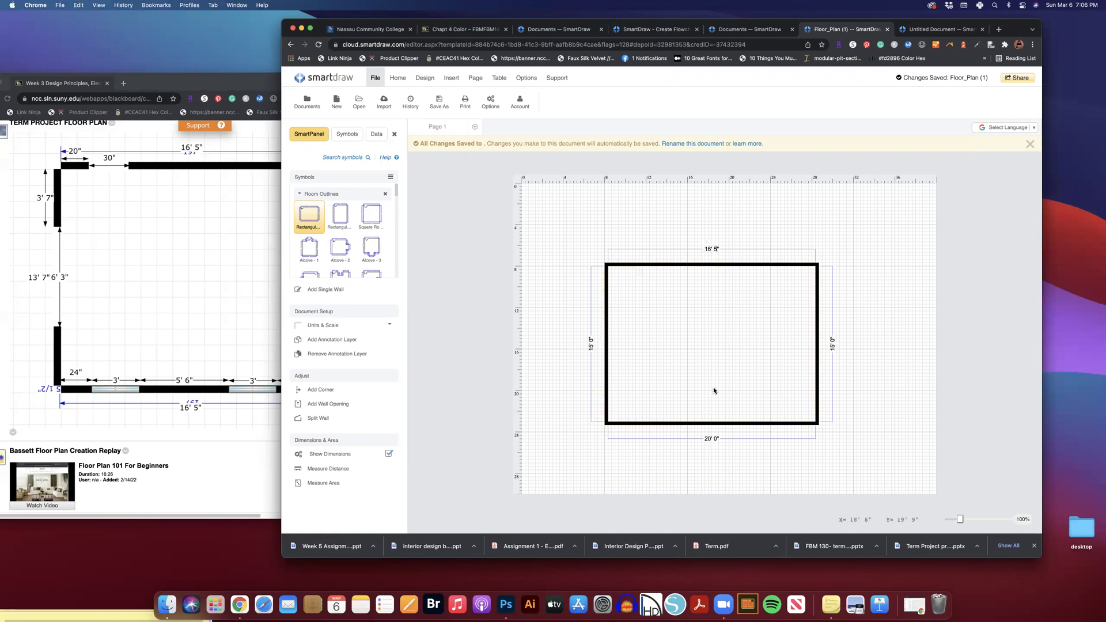
# - Set the room outline to 16' 5" wide by 13' 7" deep and move it slightly up the page
pyautogui.press('Return')
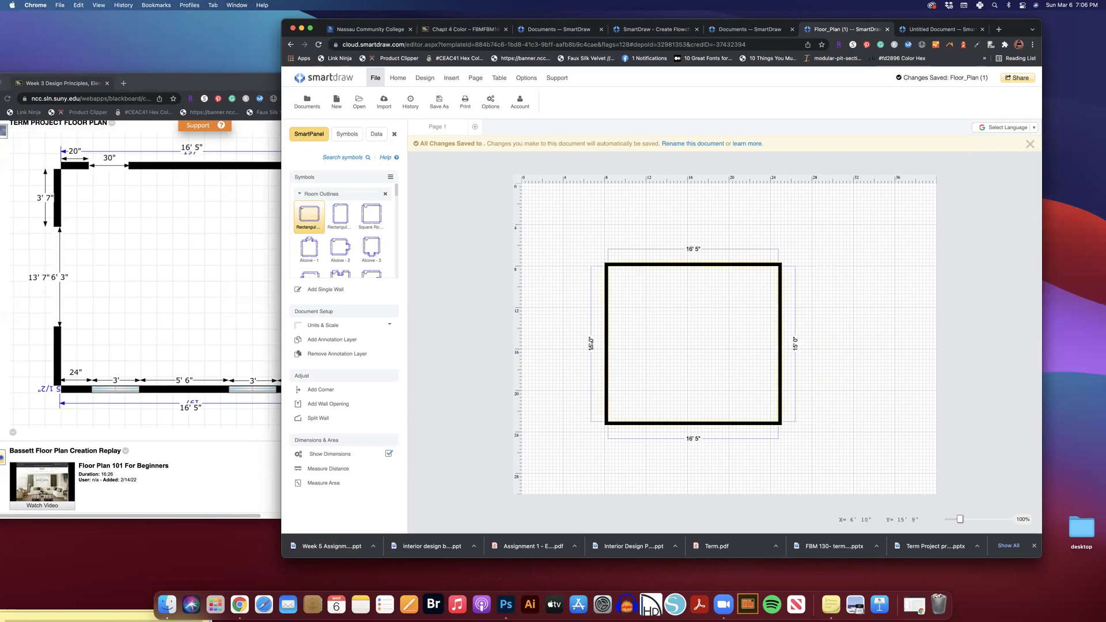
pyautogui.click(211, 330)
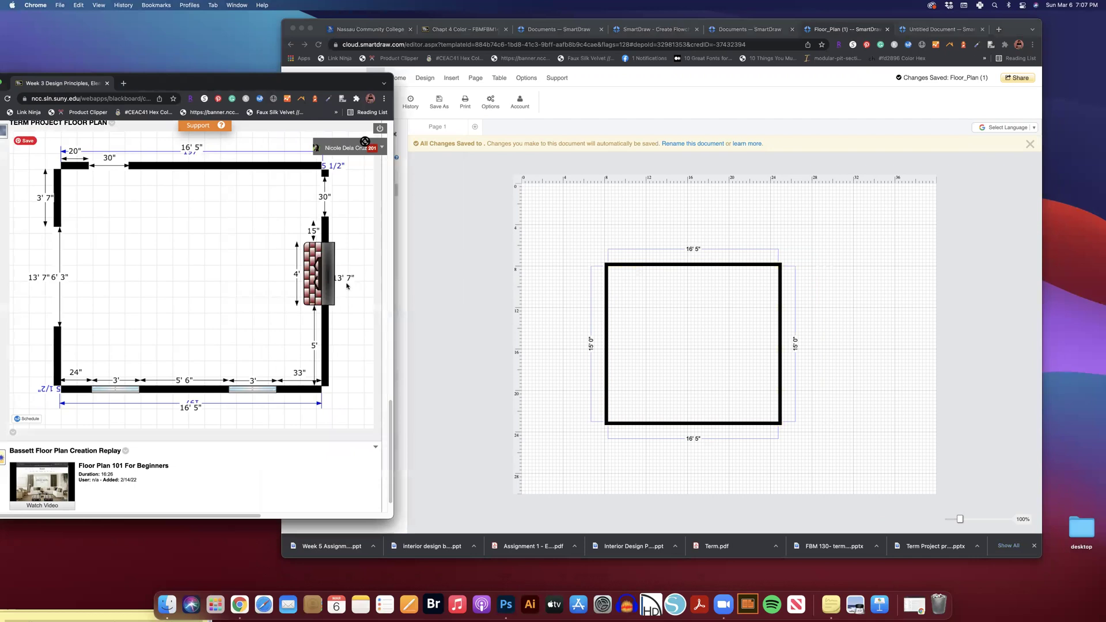
pyautogui.click(588, 347)
pyautogui.doubleClick(588, 346)
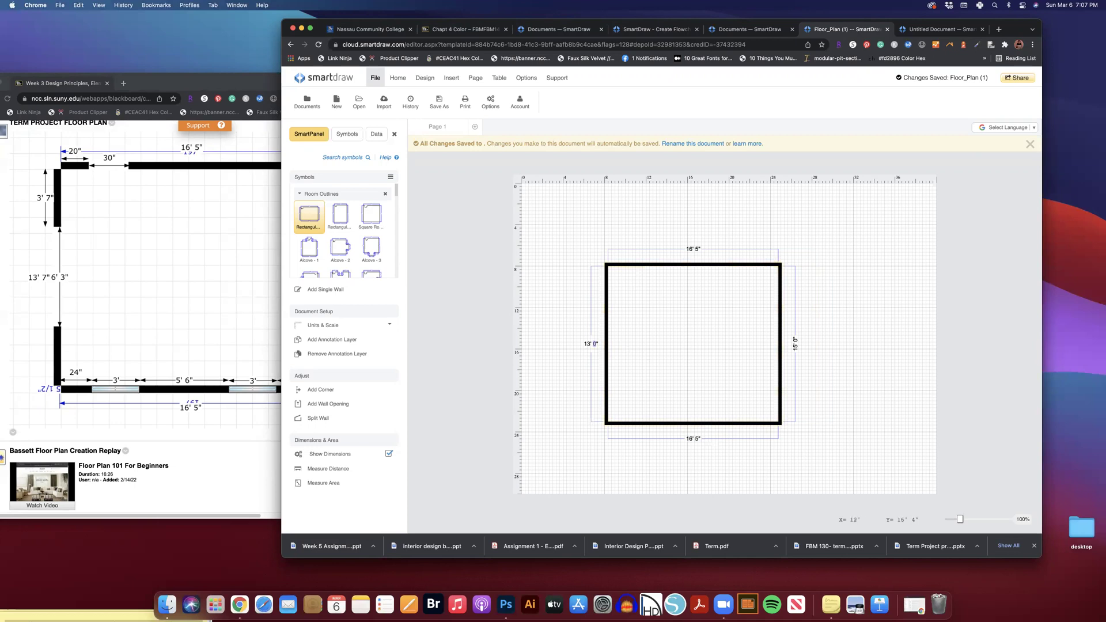
pyautogui.write("13' 7")
pyautogui.press('Return')
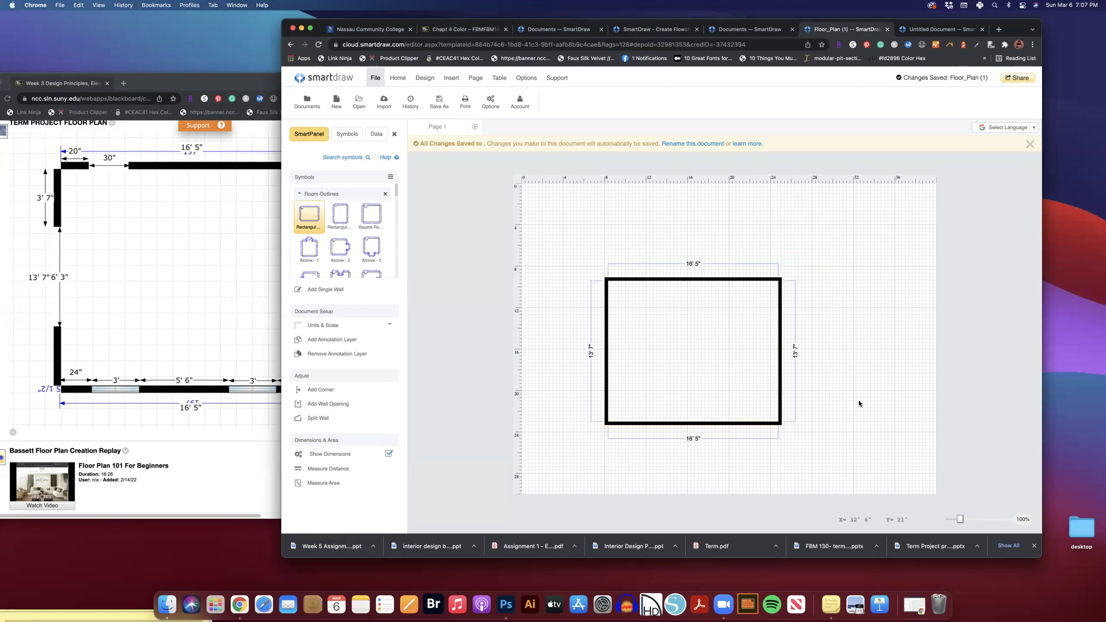
pyautogui.moveTo(710, 279); pyautogui.dragTo(707, 264)
pyautogui.click(527, 319)
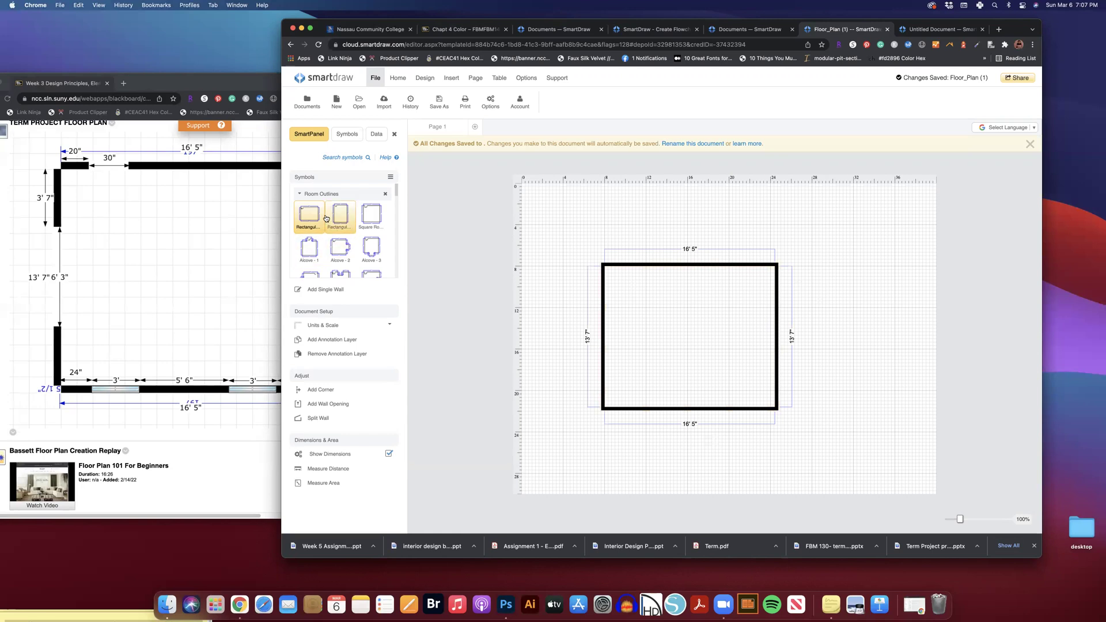
# - Look through the Room Outlines symbols and collapse that group so the Doors & Windows symbols are within reach
pyautogui.scroll(-3, 371, 237)
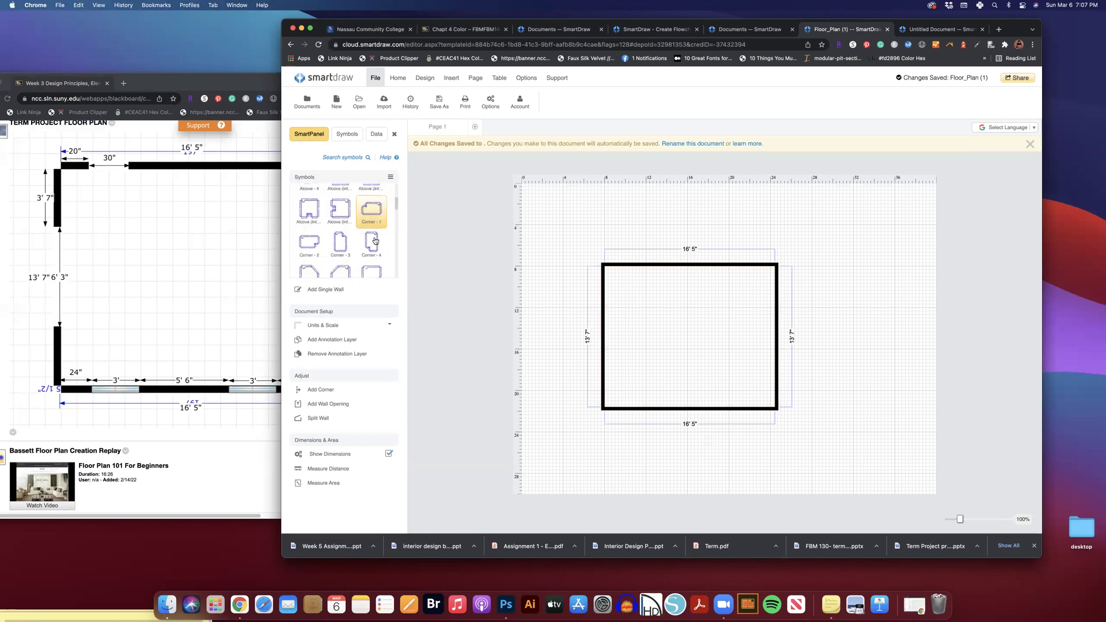
pyautogui.scroll(4, 374, 240)
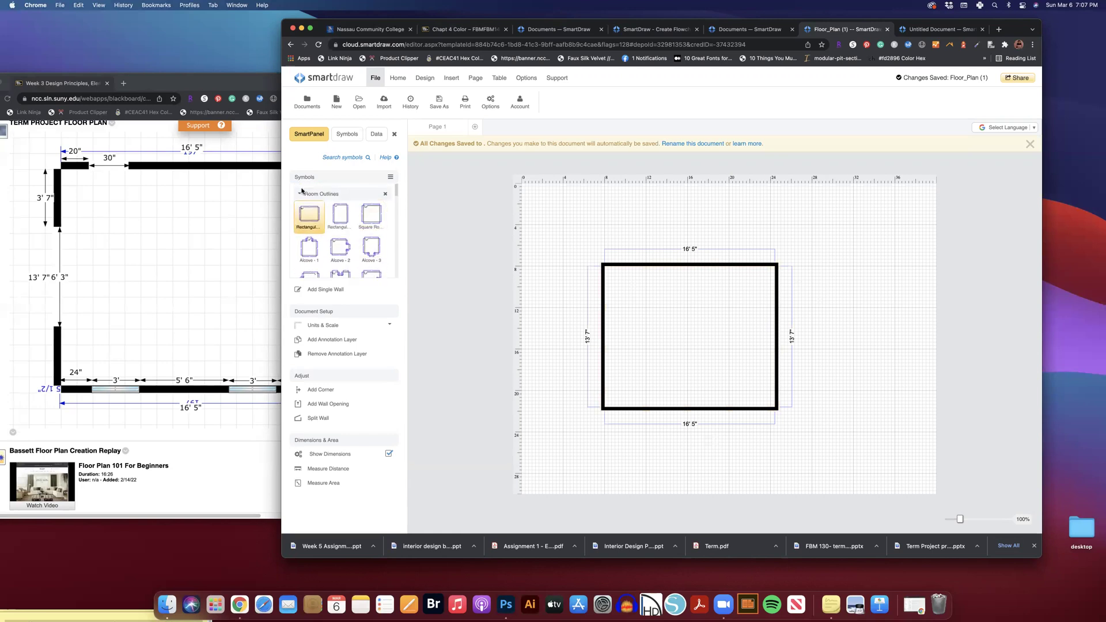
pyautogui.click(299, 195)
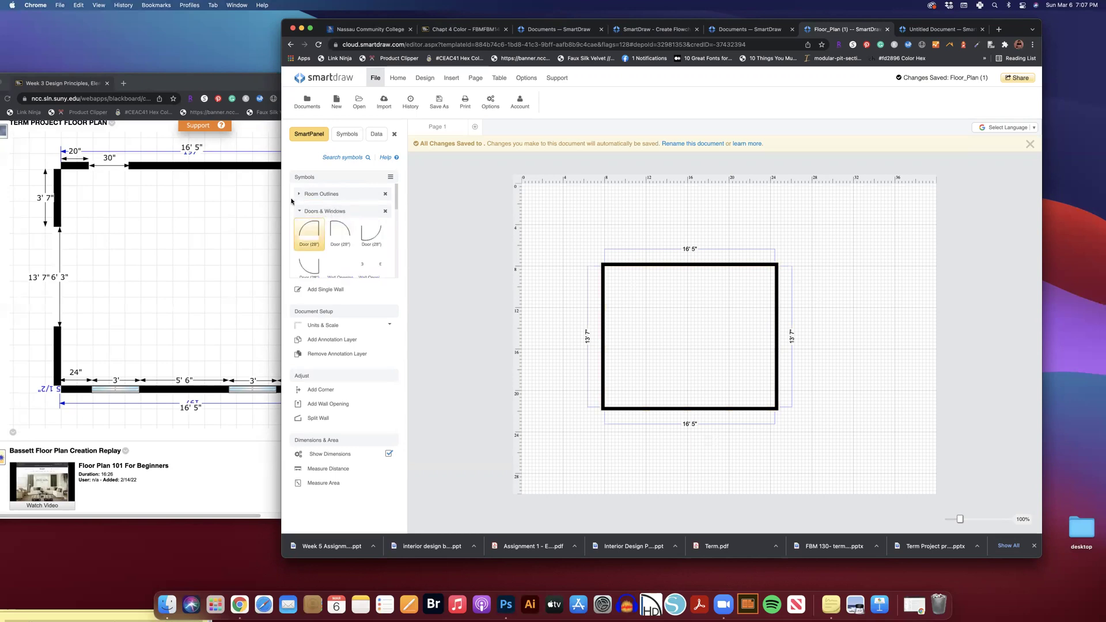
# - Open the full symbol library and display the Room Outlines category under Floor Plans
pyautogui.click(390, 178)
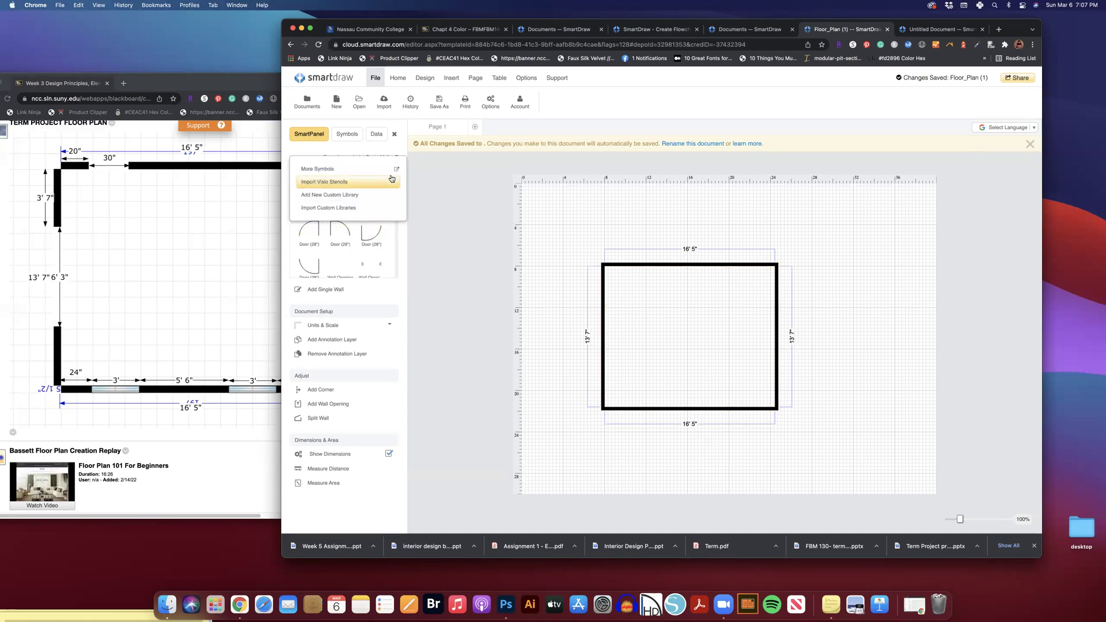
pyautogui.click(337, 170)
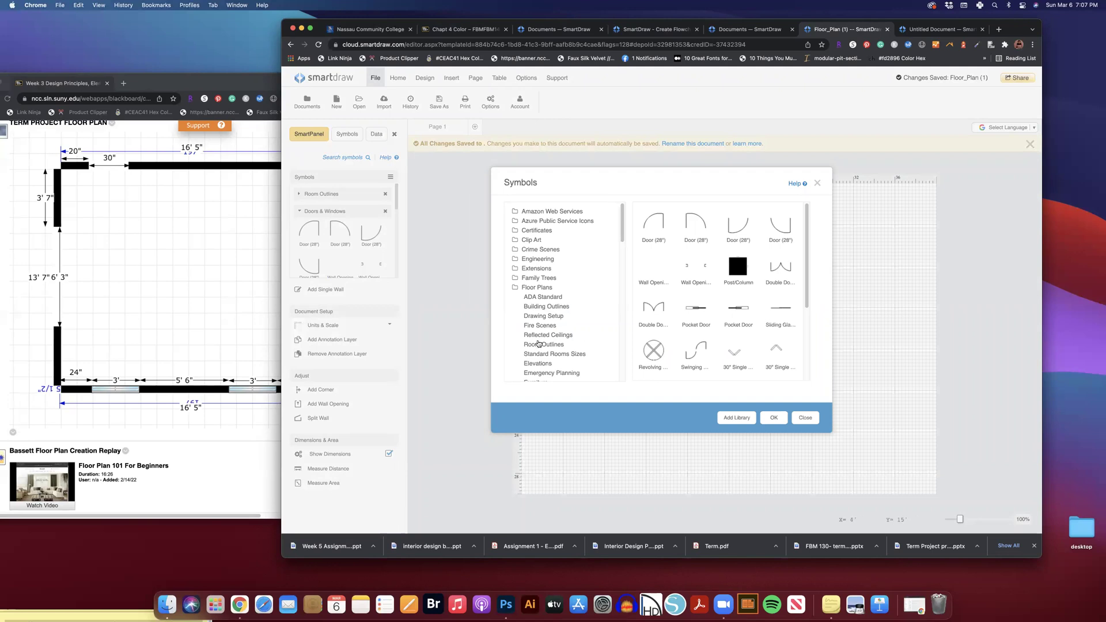
pyautogui.click(556, 346)
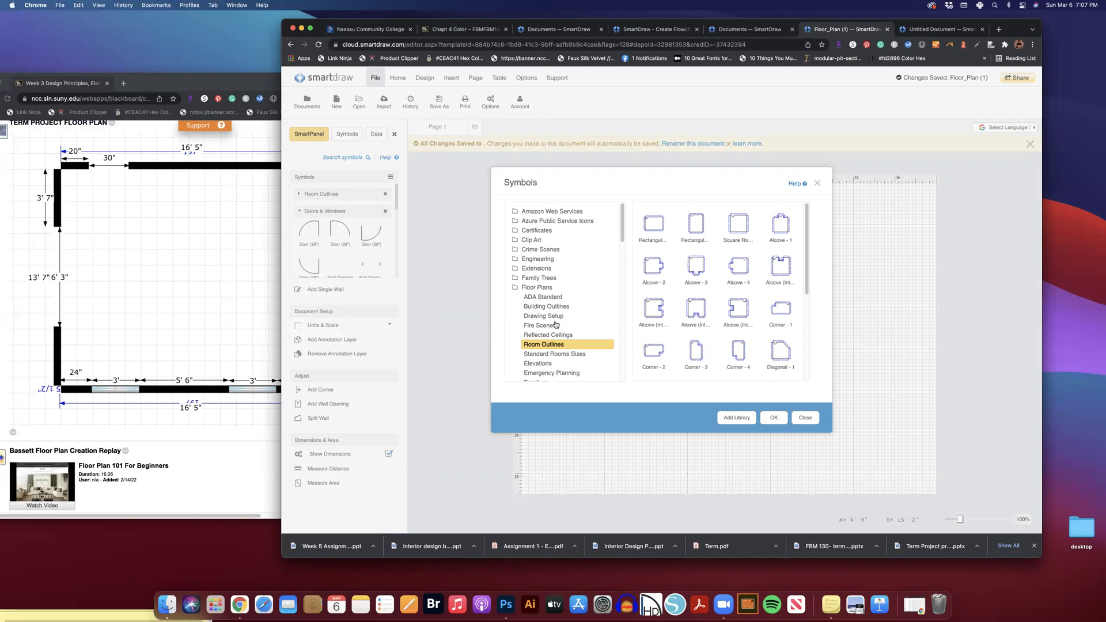
# - Look through the Floor Plans and Furniture categories in the symbol library for suitable symbol groups
pyautogui.scroll(-3, 568, 341)
pyautogui.scroll(2, 568, 340)
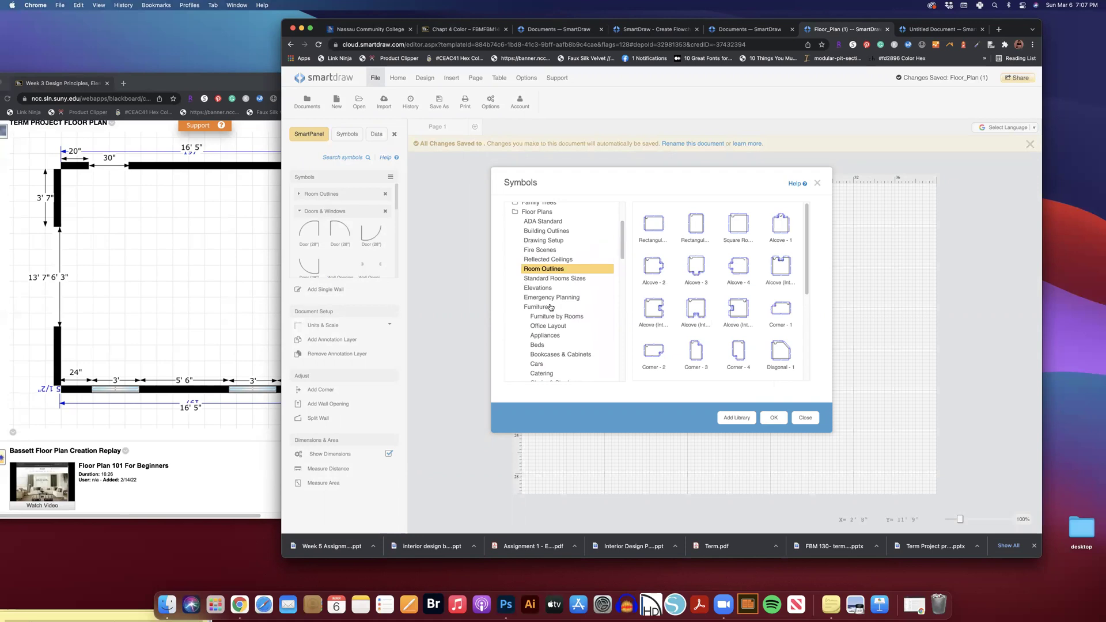
pyautogui.scroll(-10, 548, 303)
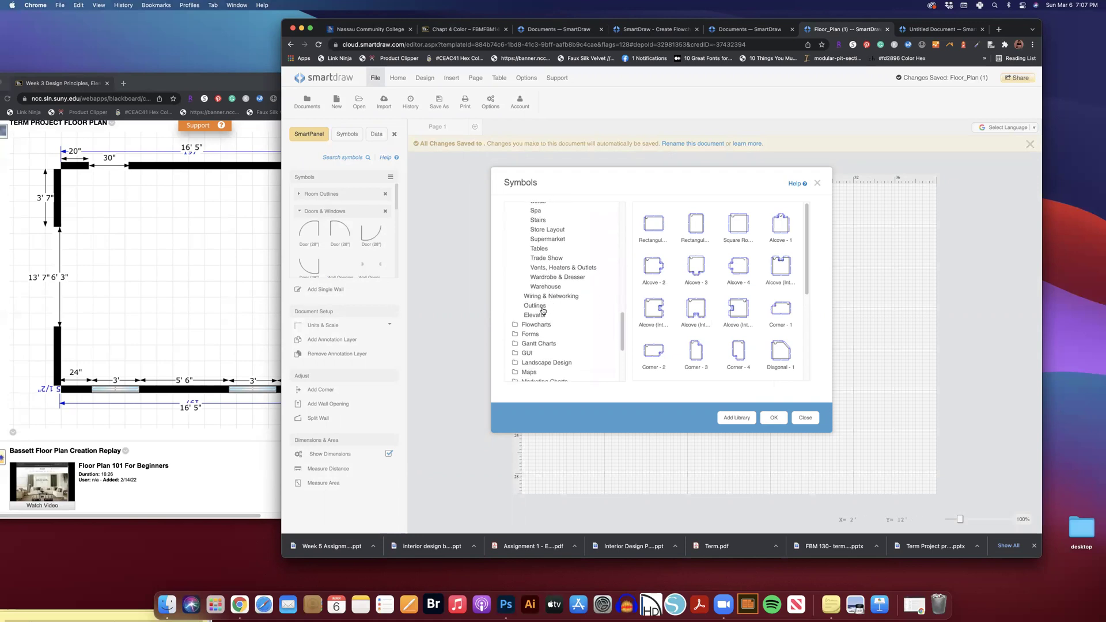
pyautogui.scroll(-3, 542, 311)
pyautogui.scroll(5, 542, 311)
pyautogui.scroll(6, 543, 311)
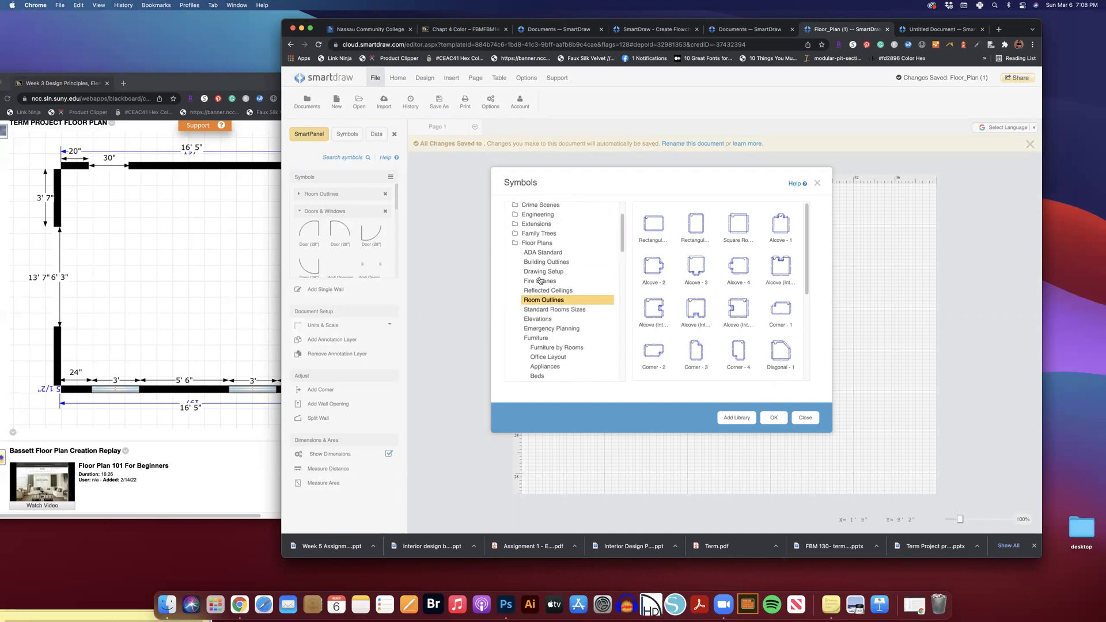
pyautogui.scroll(3, 539, 280)
pyautogui.scroll(-3, 567, 314)
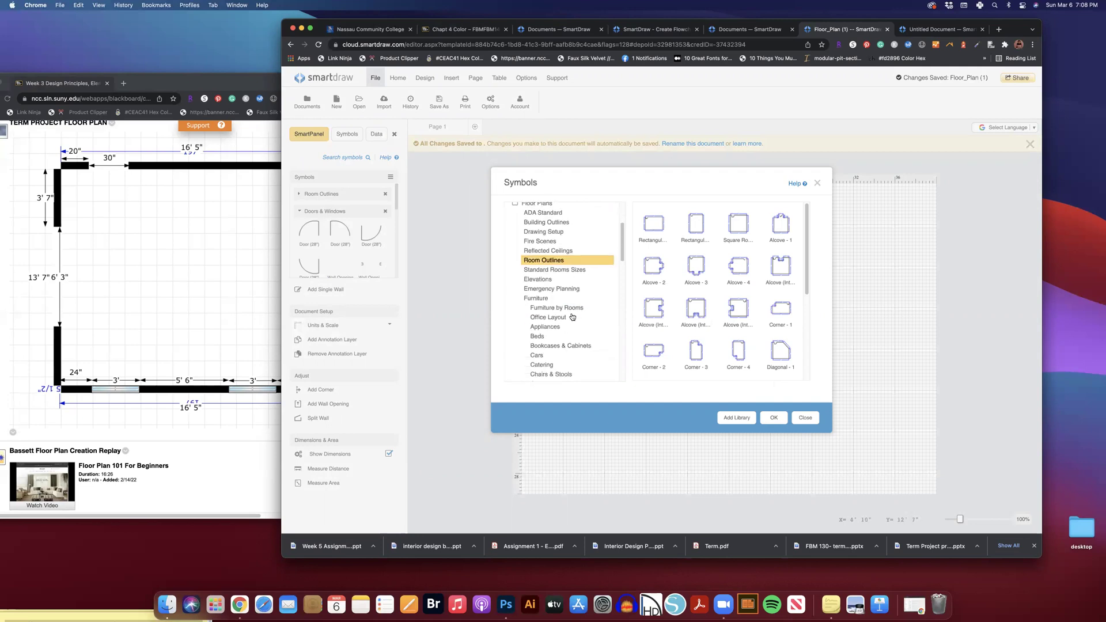
pyautogui.scroll(-1, 572, 316)
pyautogui.scroll(2, 572, 316)
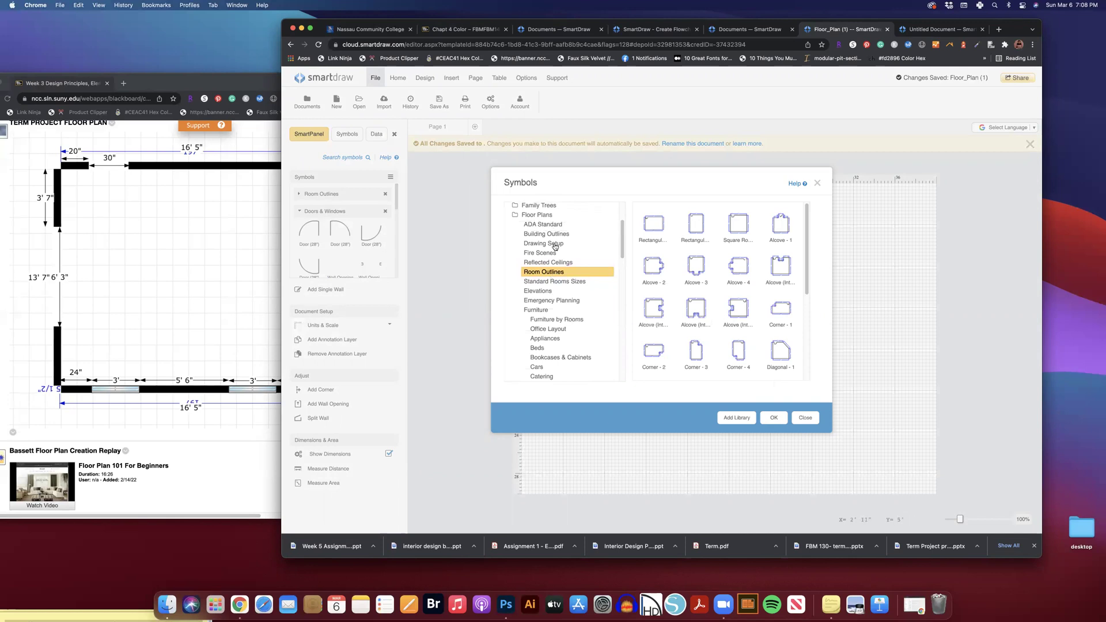
pyautogui.scroll(-10, 571, 291)
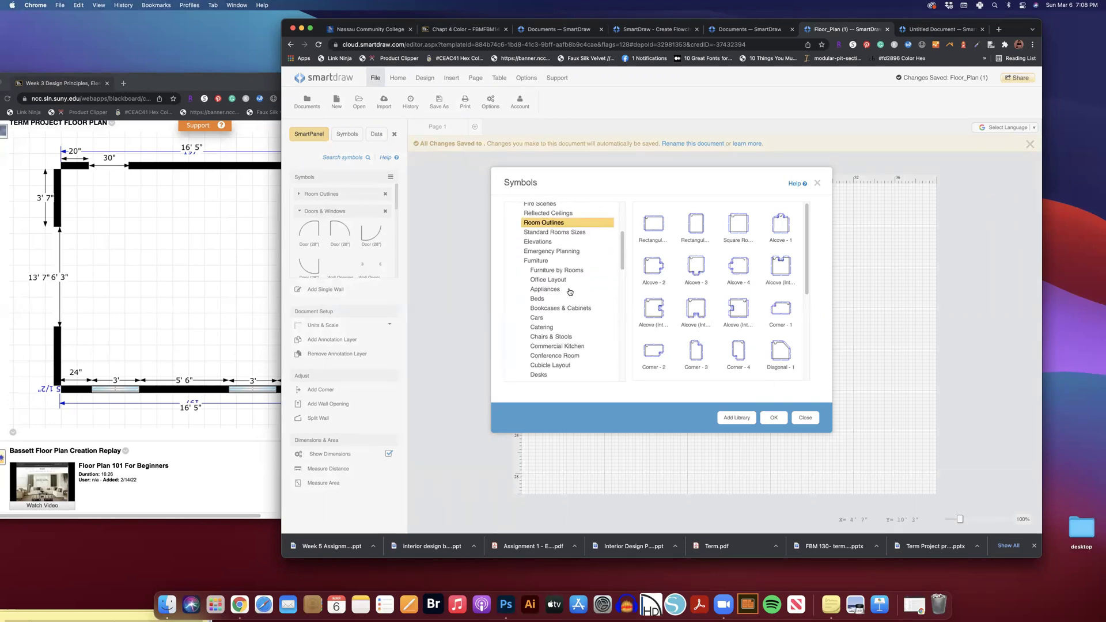
pyautogui.scroll(-15, 570, 291)
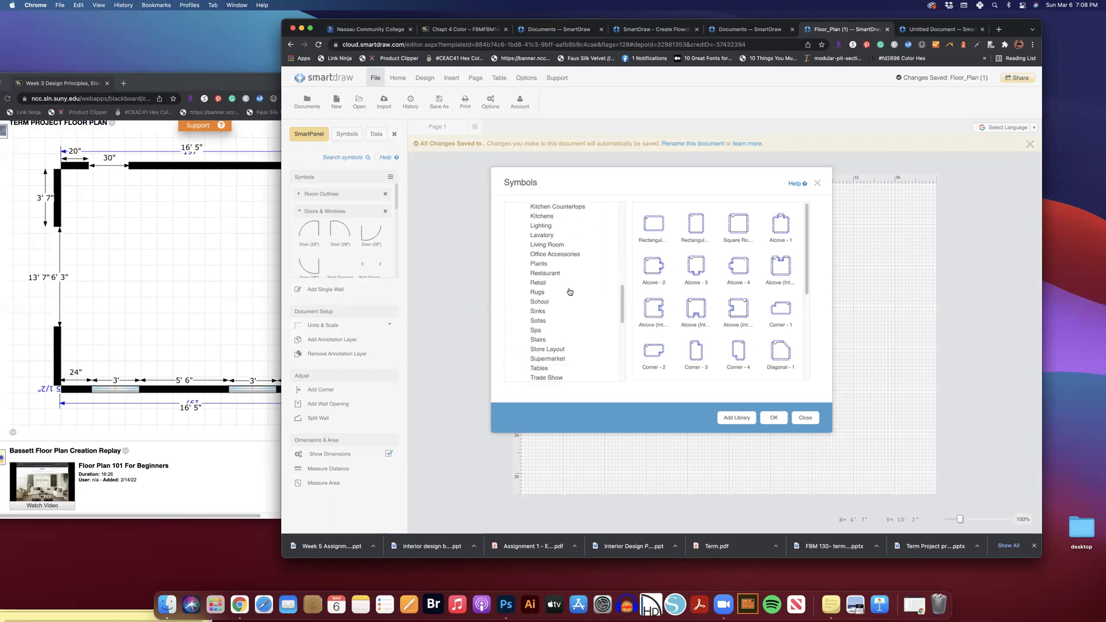
pyautogui.scroll(-10, 571, 292)
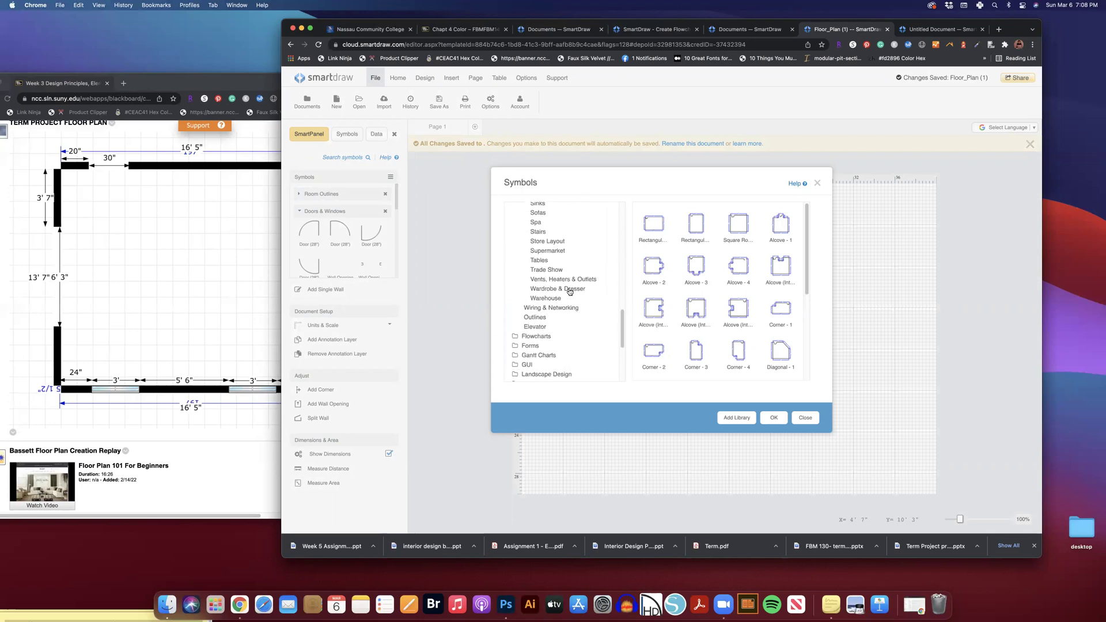
pyautogui.scroll(-5, 569, 292)
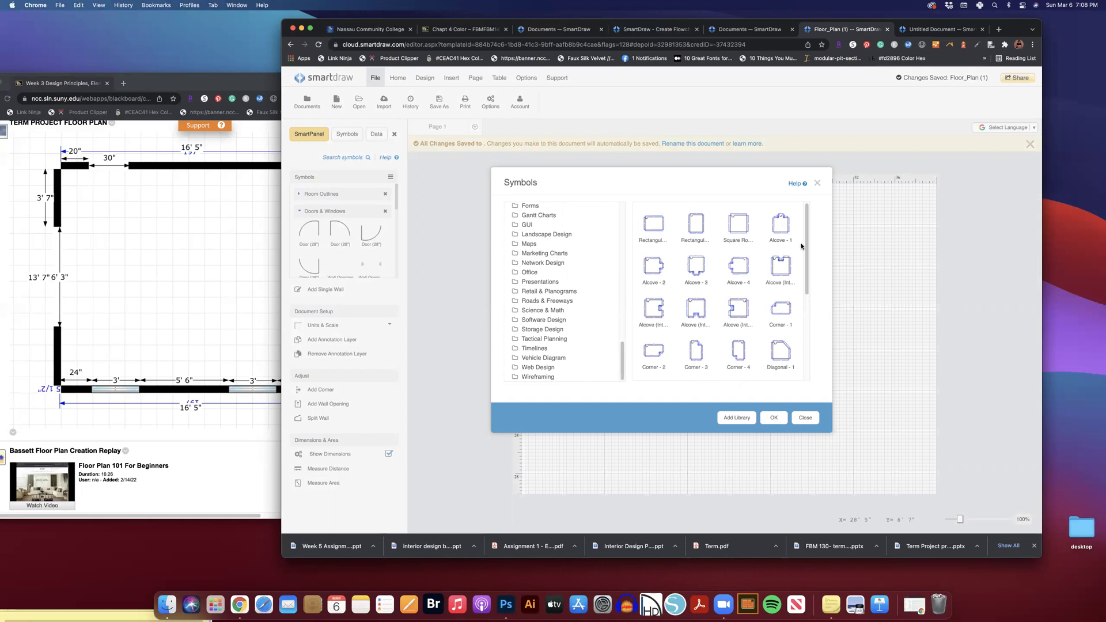
pyautogui.scroll(6, 558, 264)
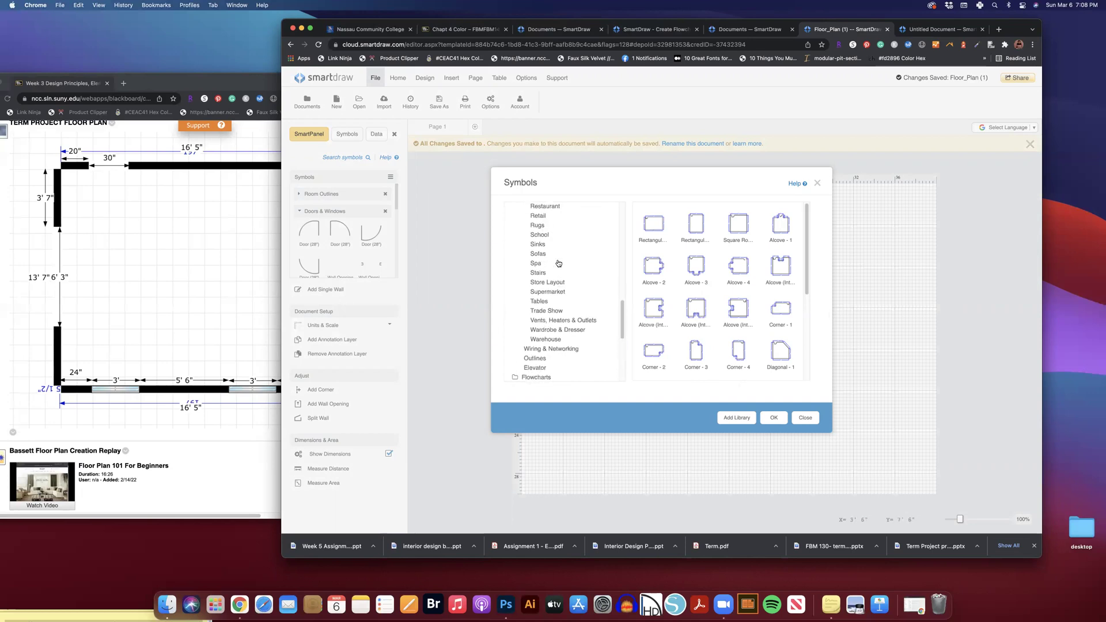
pyautogui.scroll(5, 558, 263)
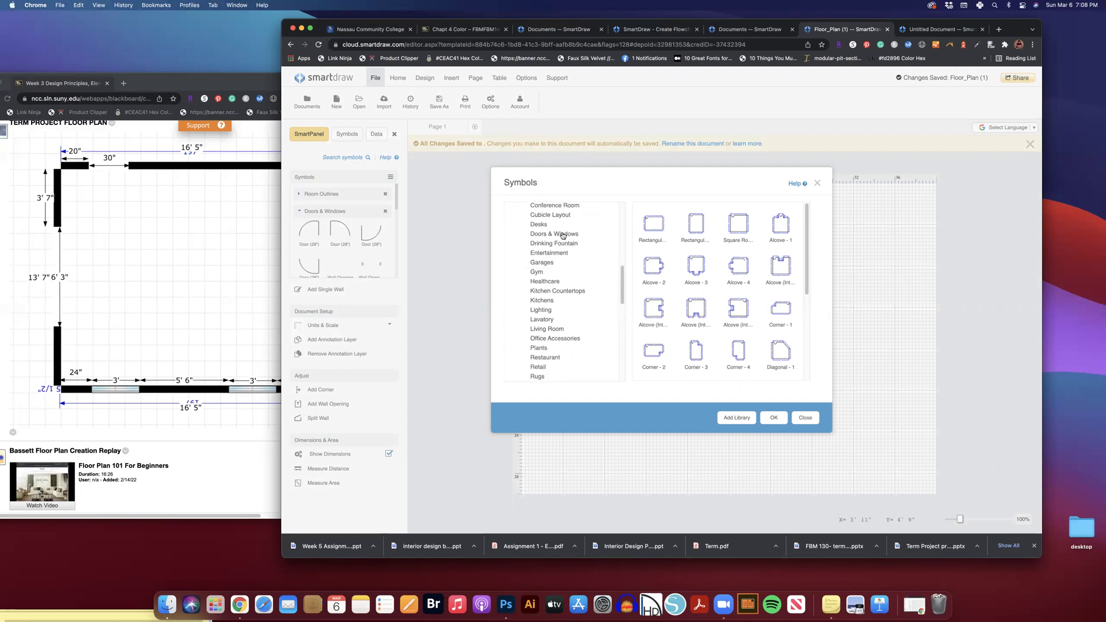
# - Preview the Doors & Windows category, and add the Living Room symbol category to the drawing's symbol list
pyautogui.click(563, 235)
pyautogui.scroll(5, 553, 239)
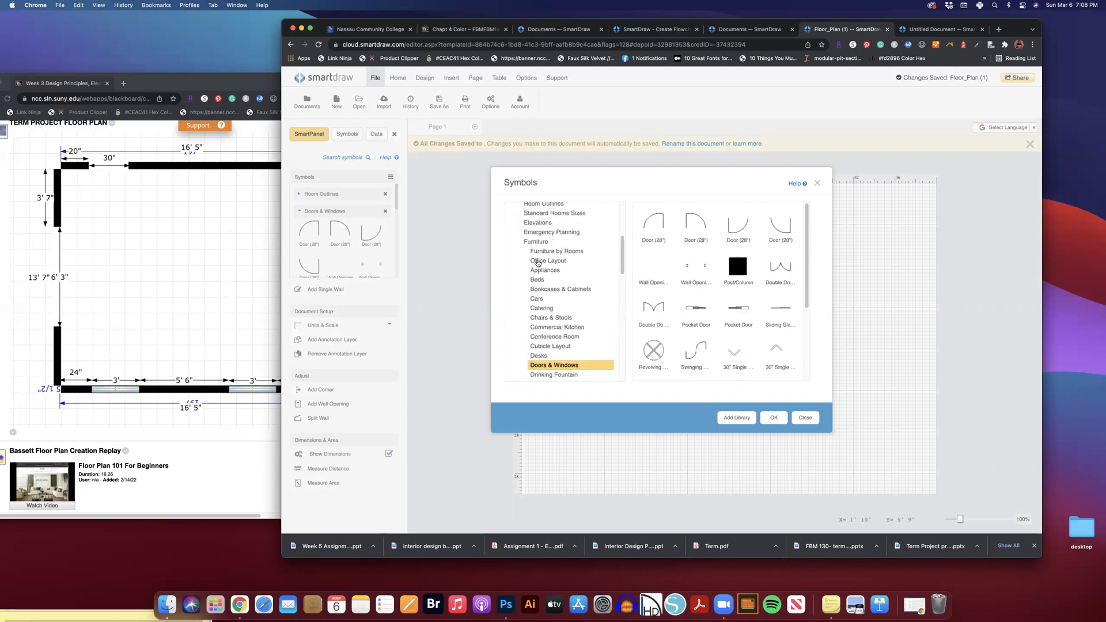
pyautogui.scroll(-5, 570, 357)
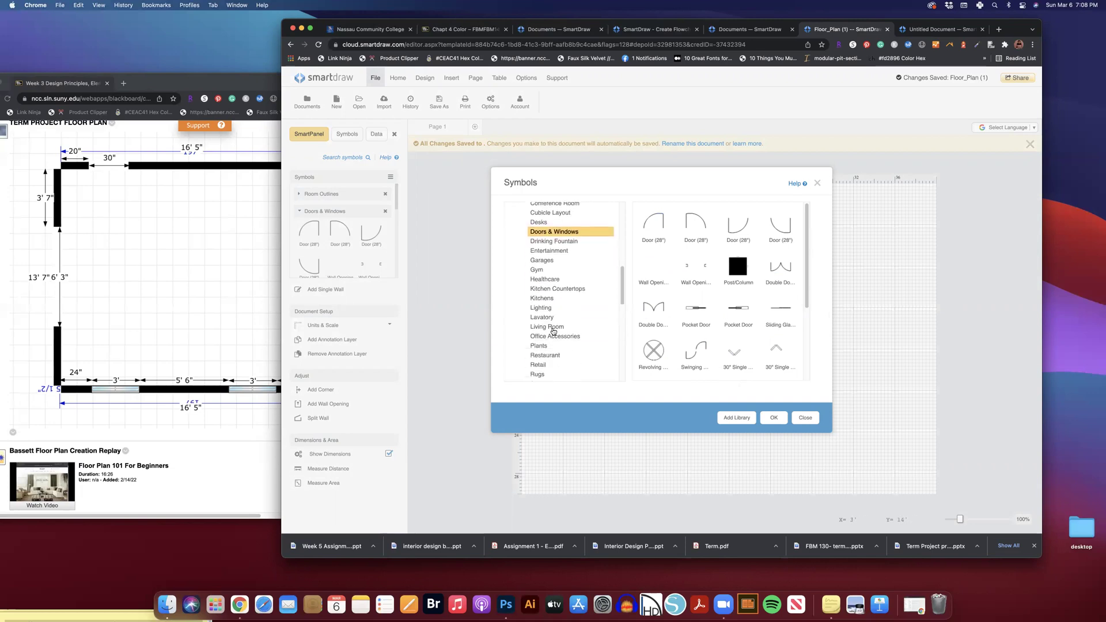
pyautogui.click(554, 329)
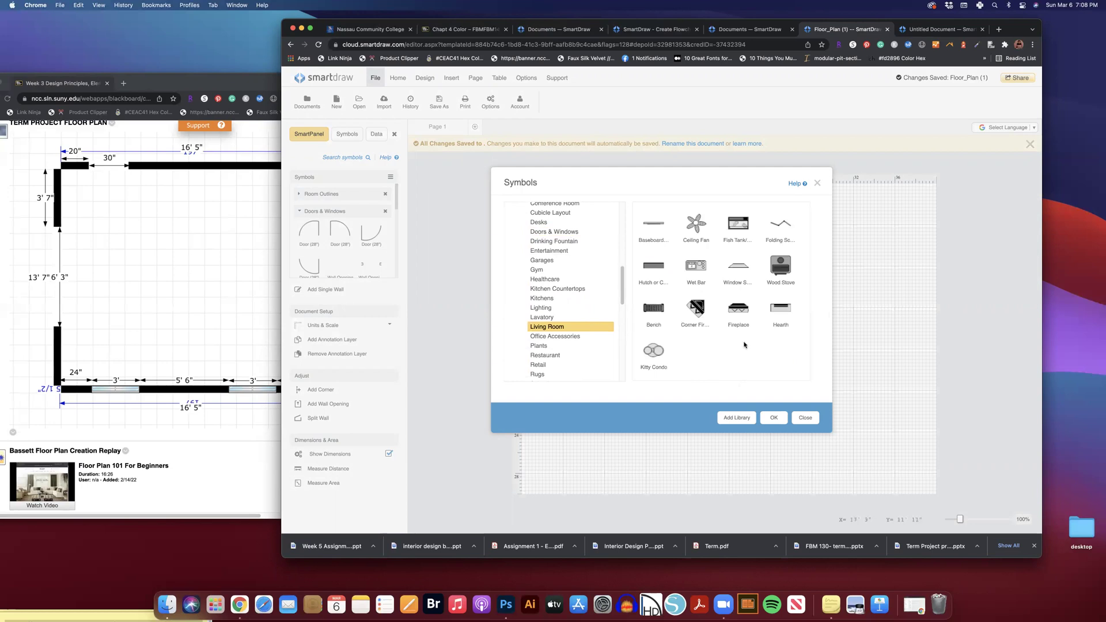
pyautogui.click(774, 418)
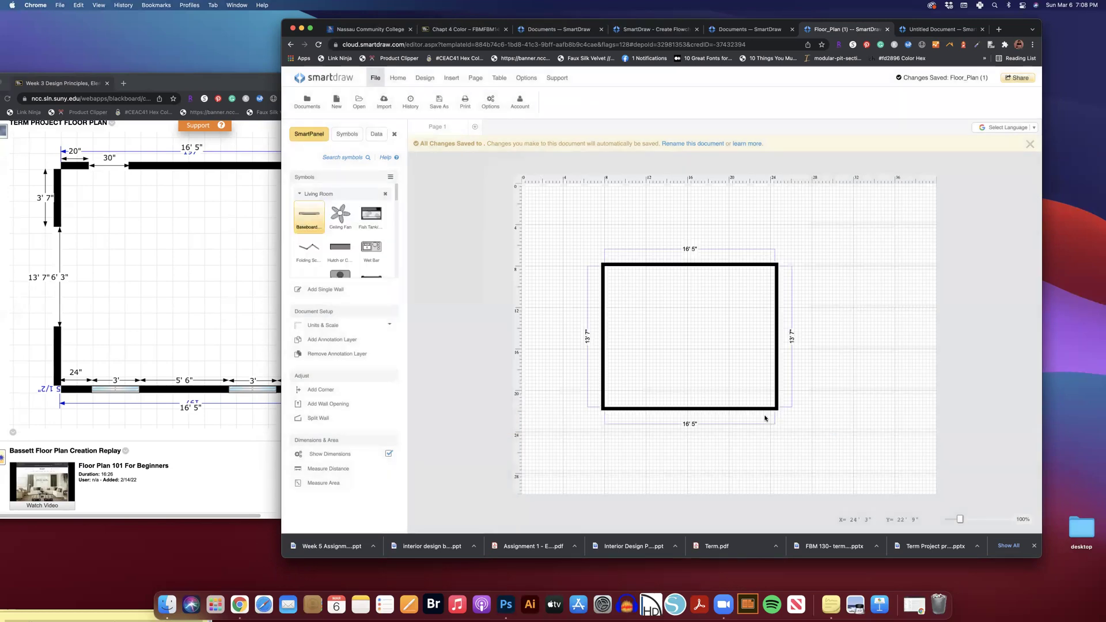
# - Collapse the Living Room and Room Outlines symbol groups and bring the Wall Opening symbol under Doors & Windows into view
pyautogui.click(297, 195)
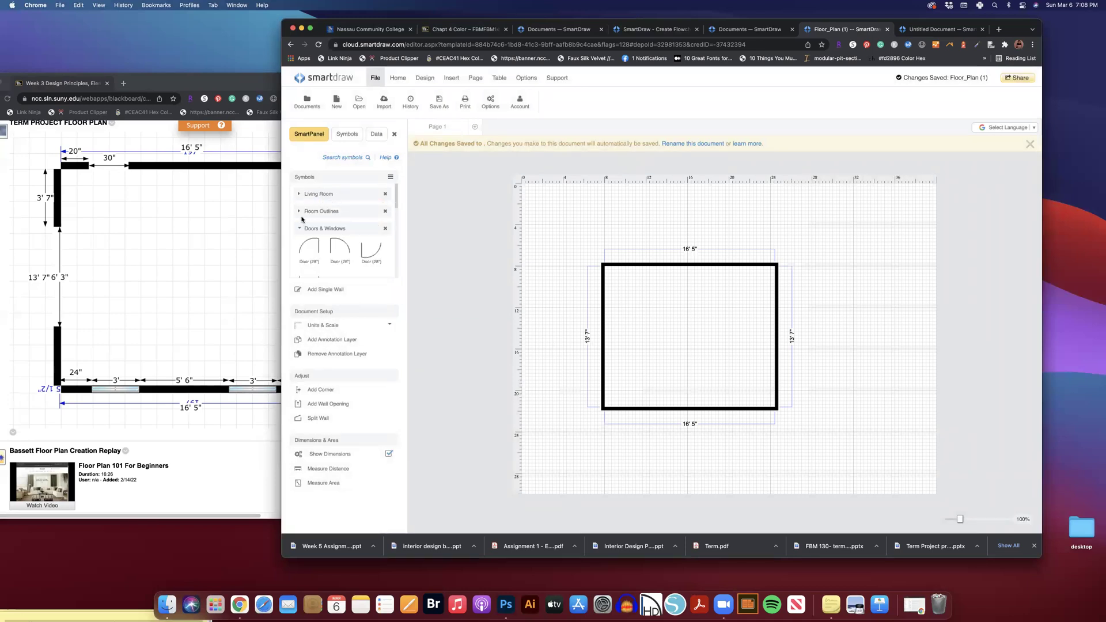
pyautogui.click(300, 214)
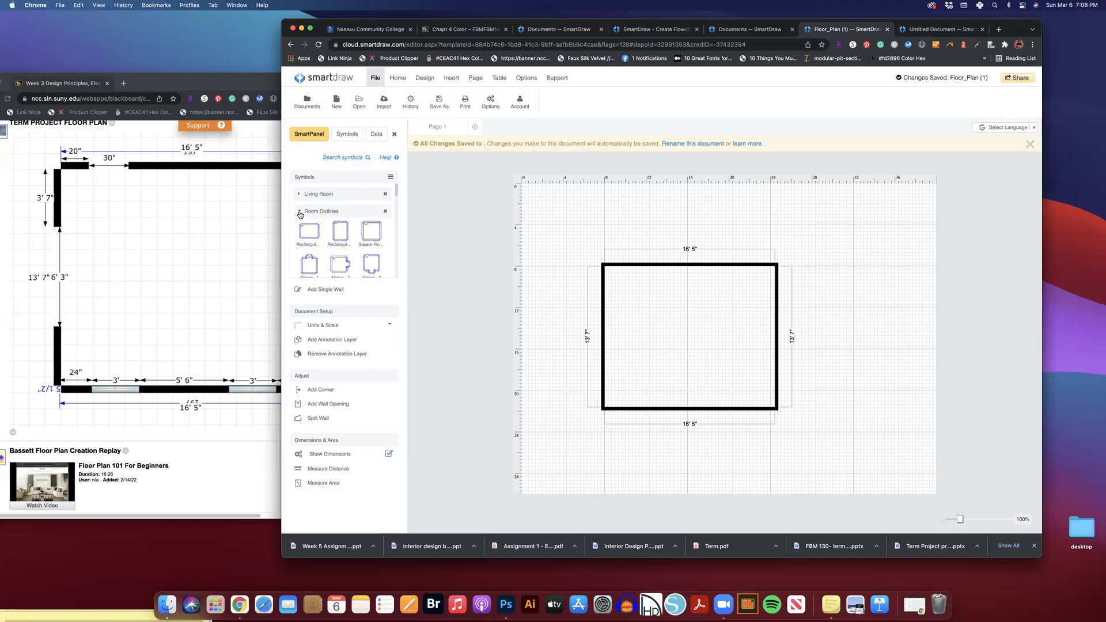
pyautogui.click(323, 214)
pyautogui.scroll(-2, 346, 242)
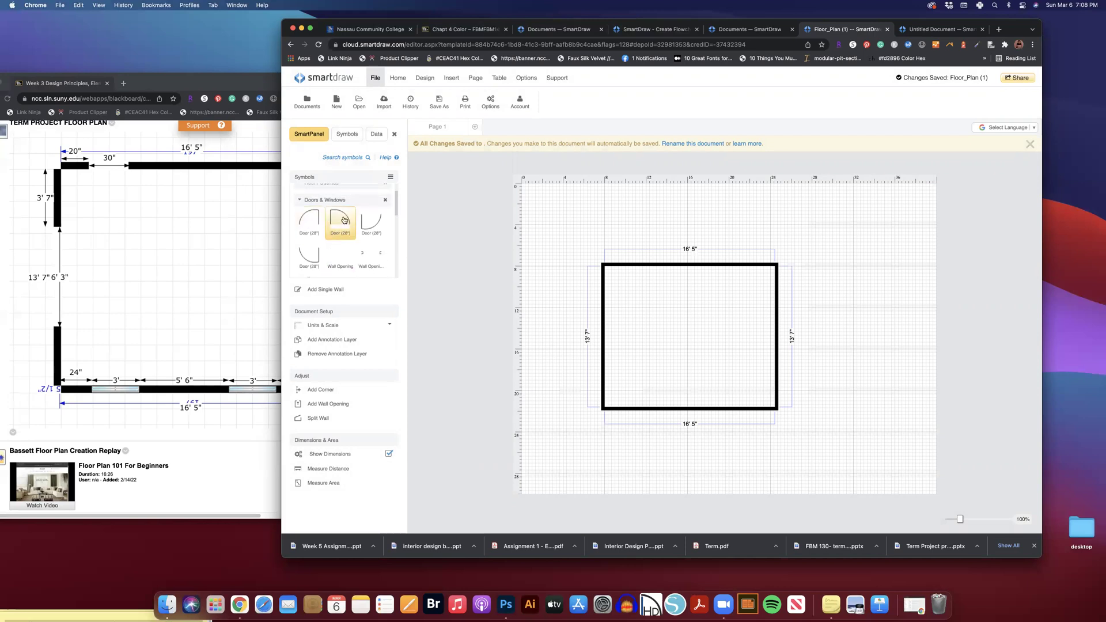
pyautogui.scroll(-1, 354, 241)
pyautogui.scroll(3, 355, 242)
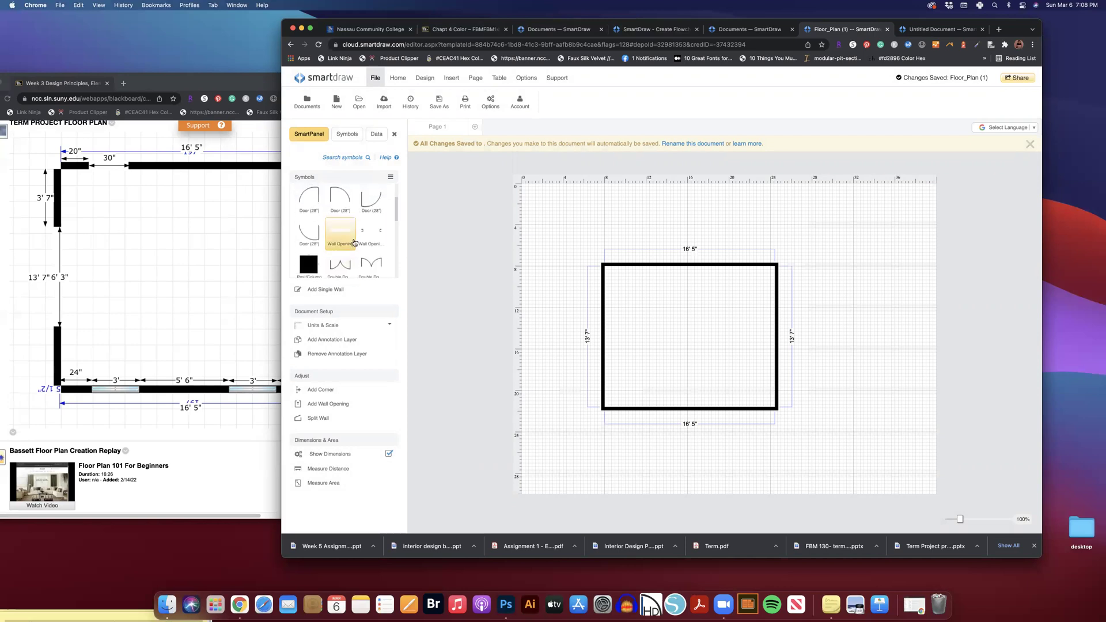
pyautogui.scroll(-3, 354, 242)
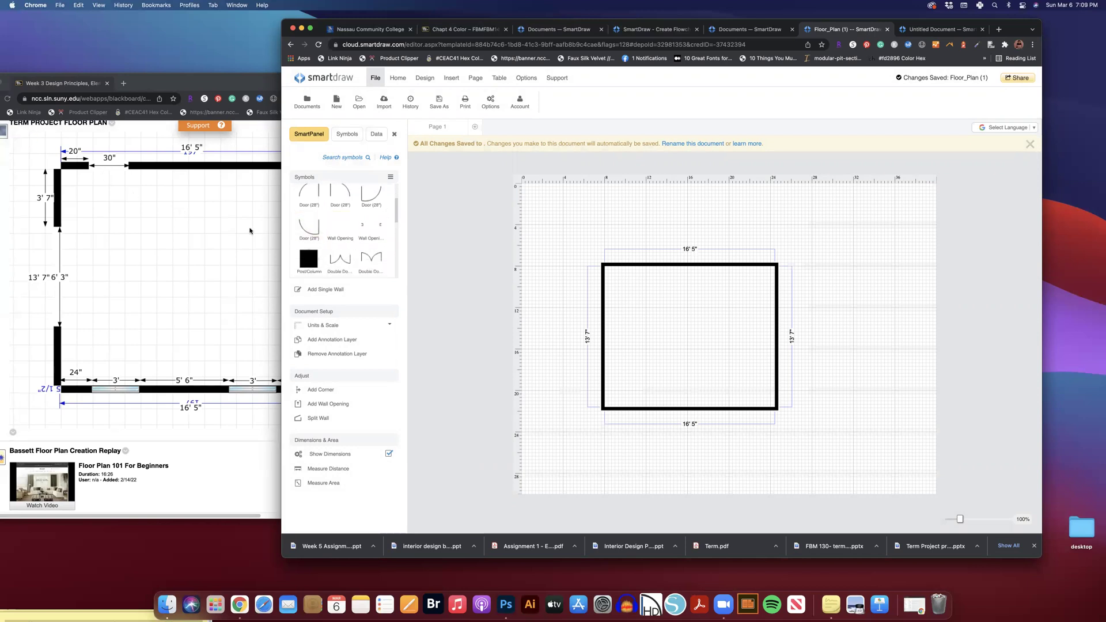
# - Place a Wall Opening near the left end of the room's upper wall and set its width to 2' 6"
pyautogui.moveTo(354, 231); pyautogui.dragTo(639, 265)
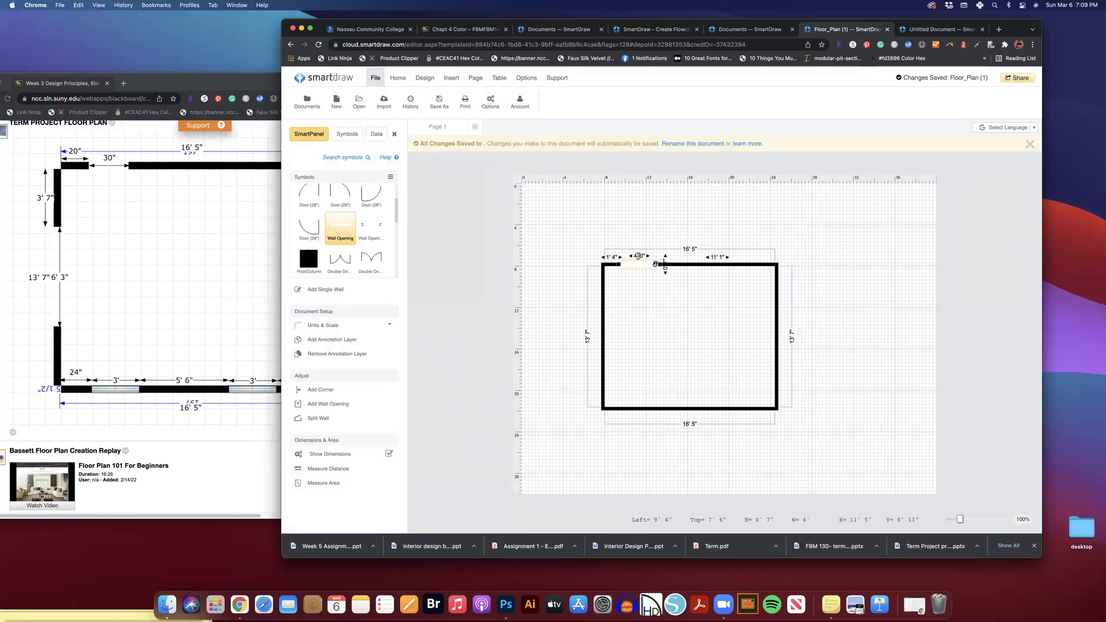
pyautogui.moveTo(636, 255); pyautogui.dragTo(648, 259)
pyautogui.press('BackSpace')
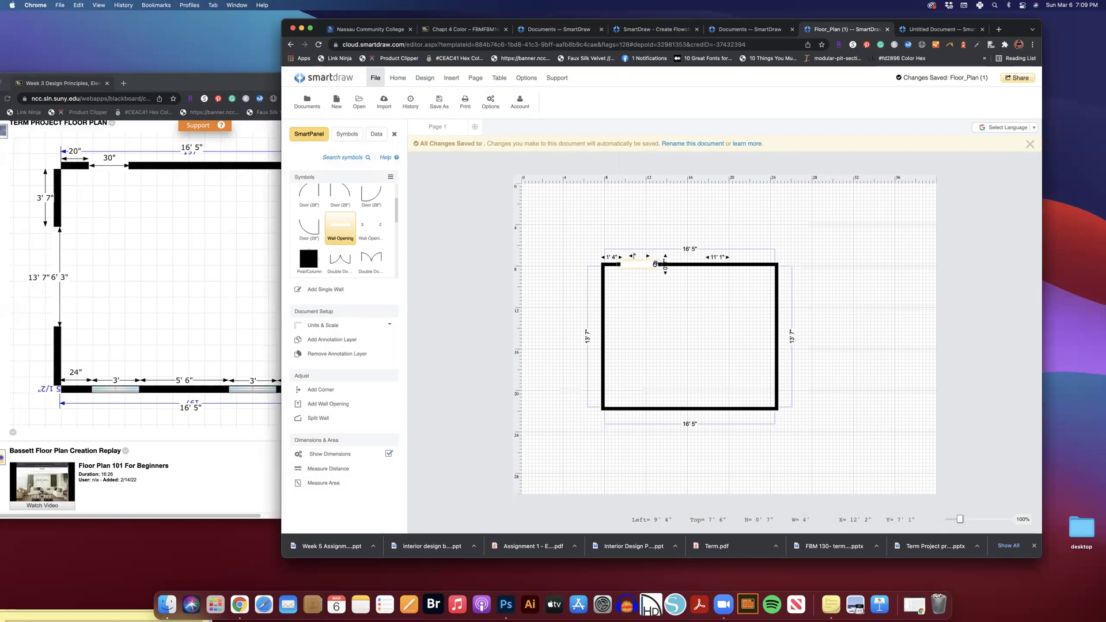
pyautogui.press('Return')
# - Position the upper wall's opening 20" from the room's upper-left corner and deselect it
pyautogui.moveTo(629, 269); pyautogui.dragTo(624, 270)
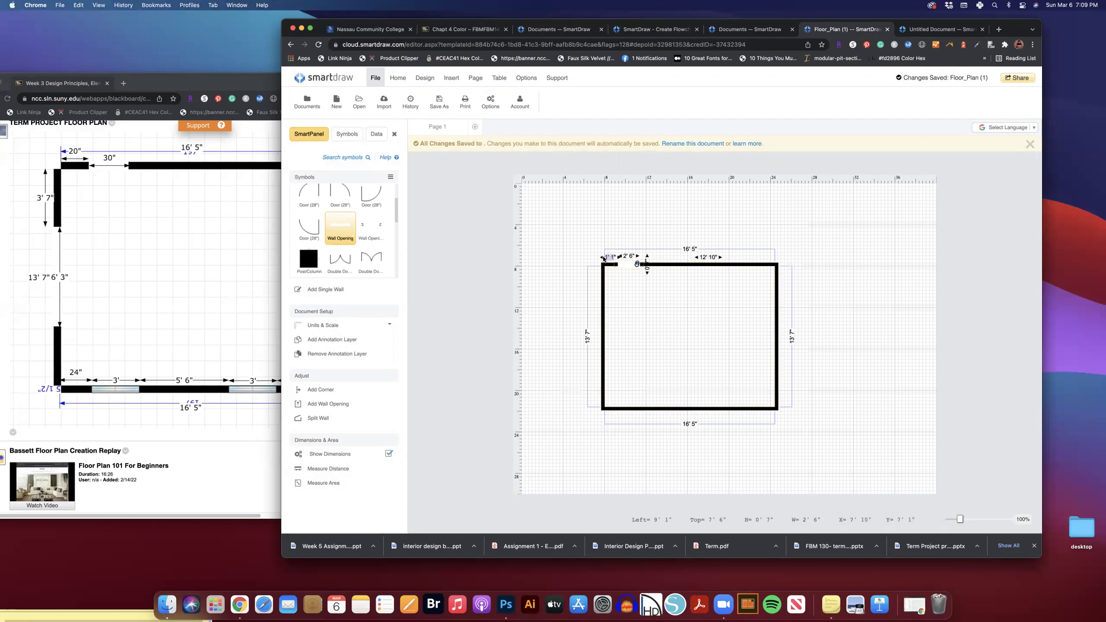
pyautogui.write('20"')
pyautogui.press('Return')
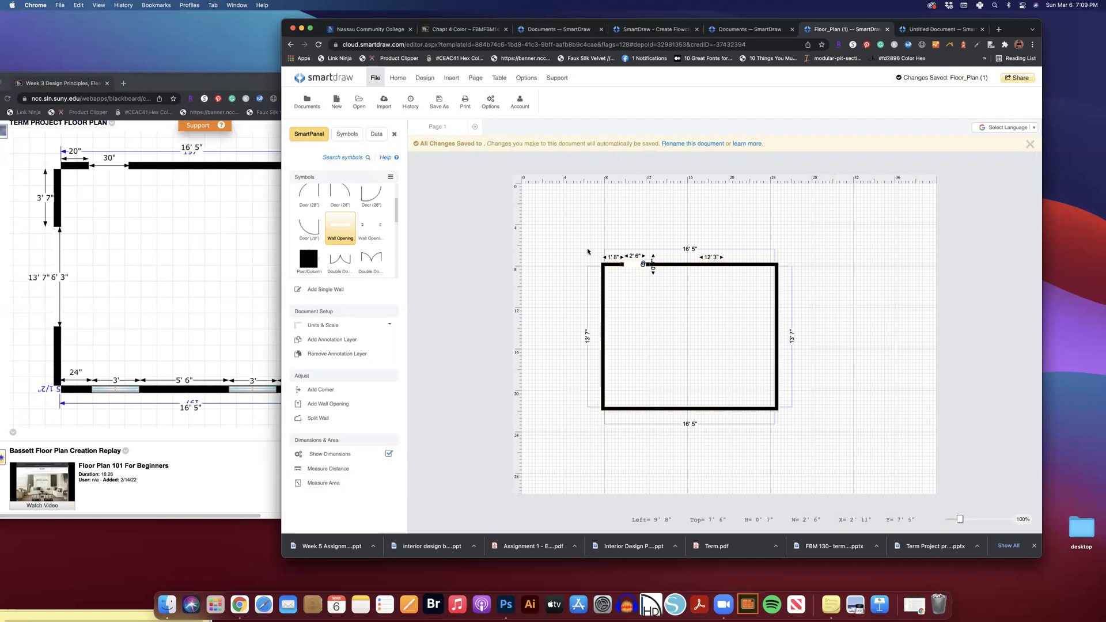
pyautogui.click(640, 268)
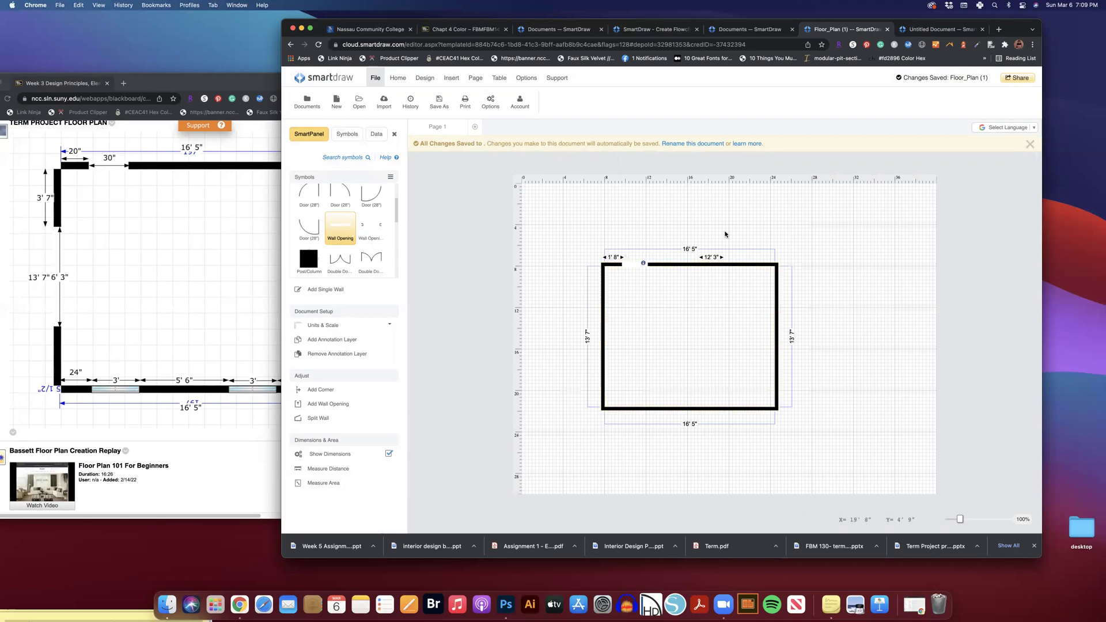
pyautogui.click(634, 268)
pyautogui.click(677, 226)
# - Check the reference floor plan and place a 6' 3" wide Wall Opening about midway along the room's left wall
pyautogui.click(262, 227)
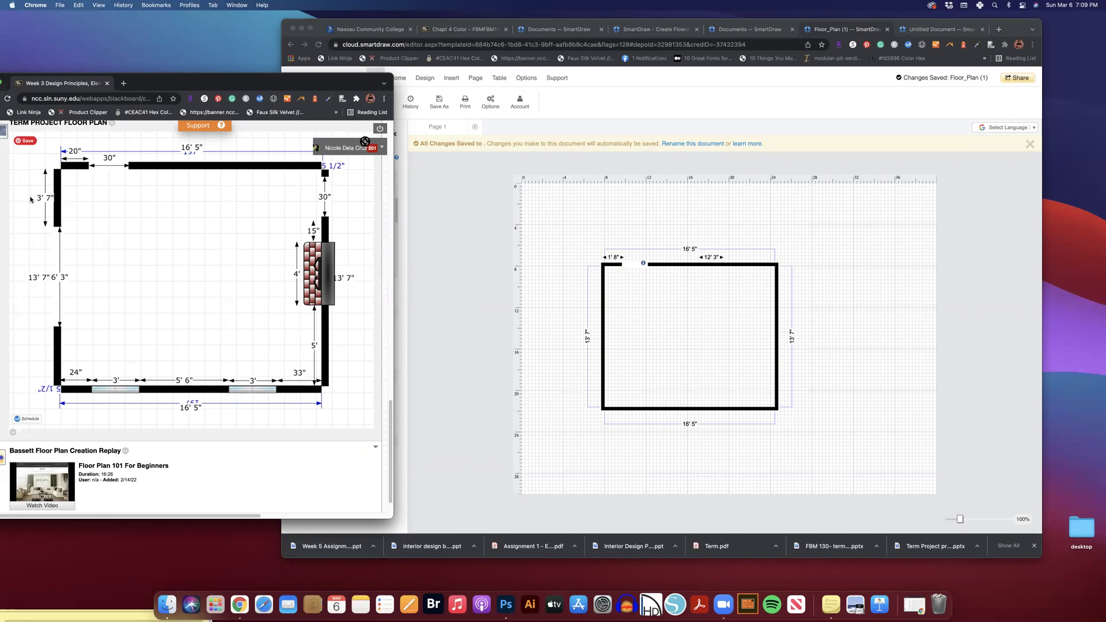
pyautogui.click(573, 305)
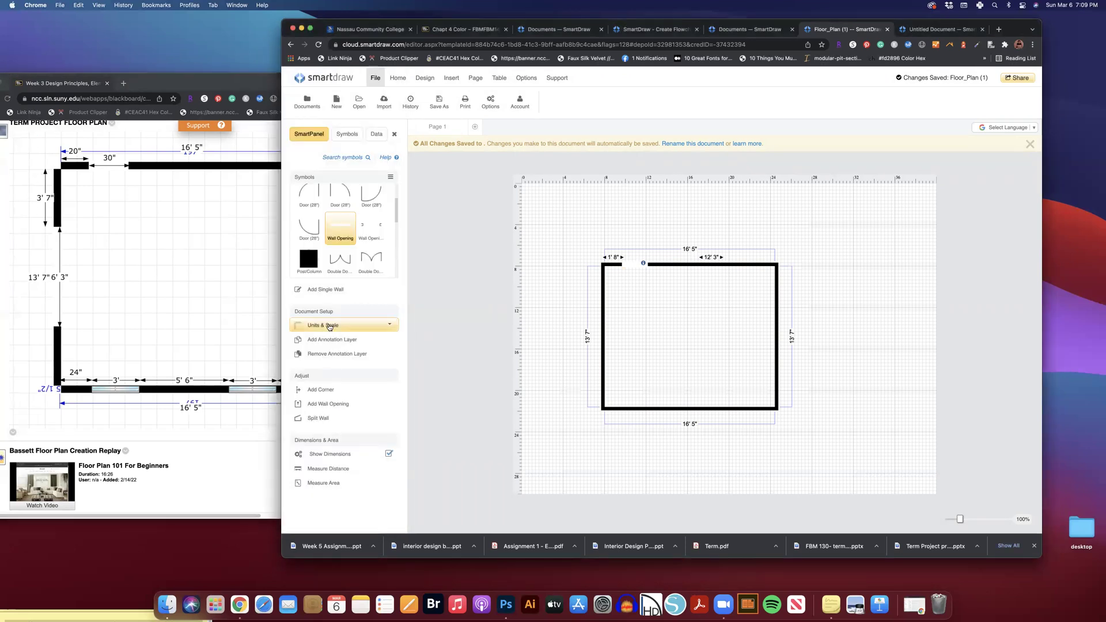
pyautogui.click(341, 230)
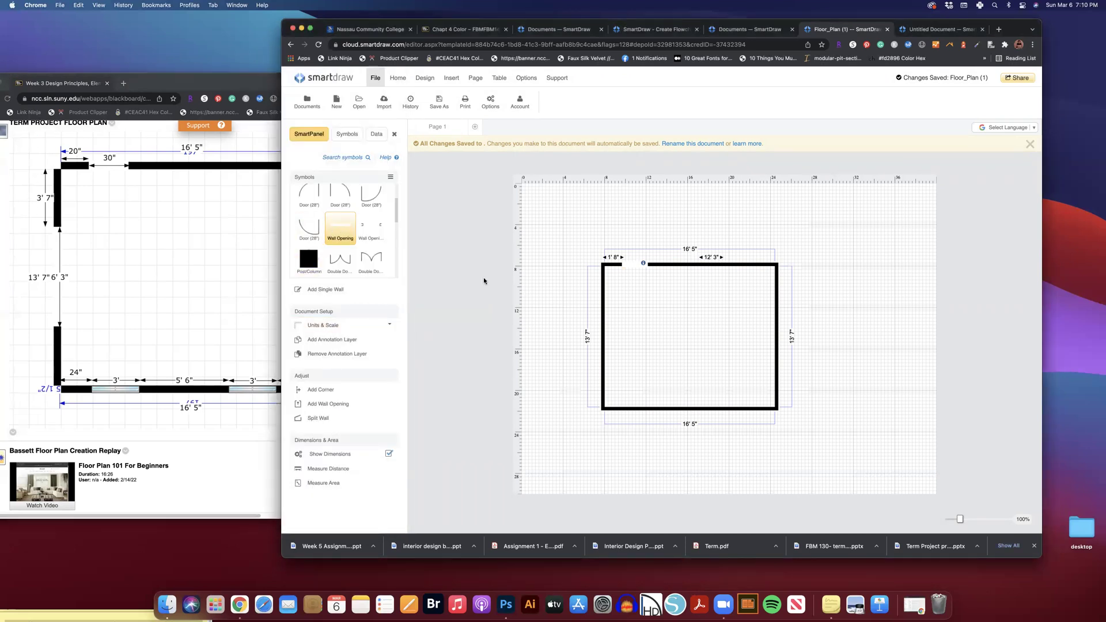
pyautogui.click(603, 324)
pyautogui.press('Return')
pyautogui.moveTo(605, 321); pyautogui.dragTo(604, 338)
# - Set the wall section above the left wall's opening to 3' 7"
pyautogui.click(596, 283)
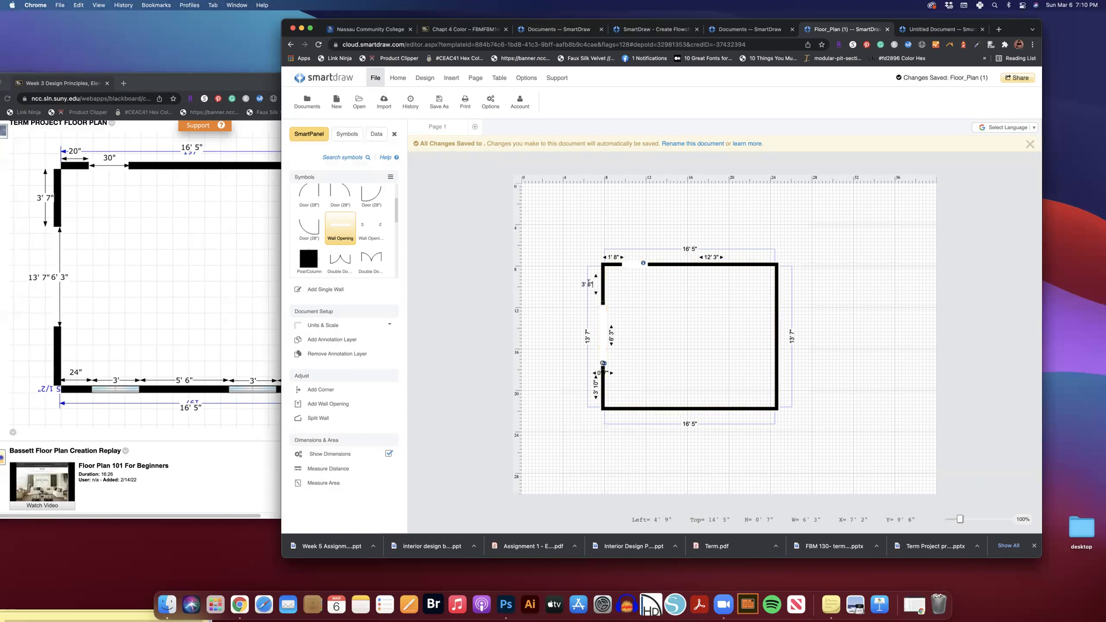
pyautogui.press('BackSpace')
pyautogui.write('7')
pyautogui.press('Return')
pyautogui.click(604, 335)
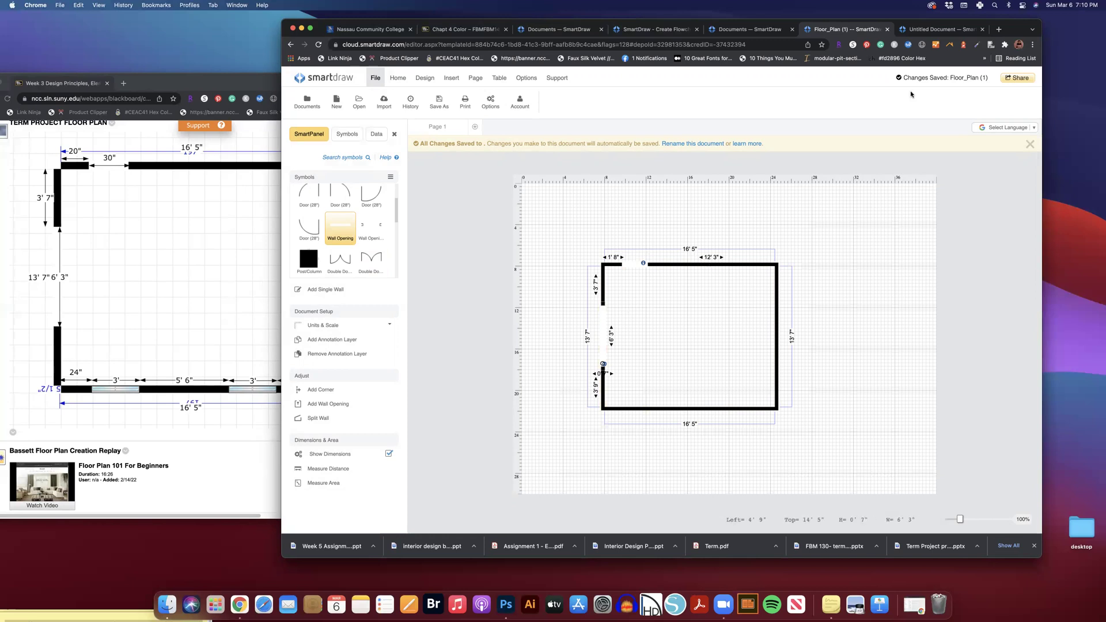
pyautogui.click(918, 6)
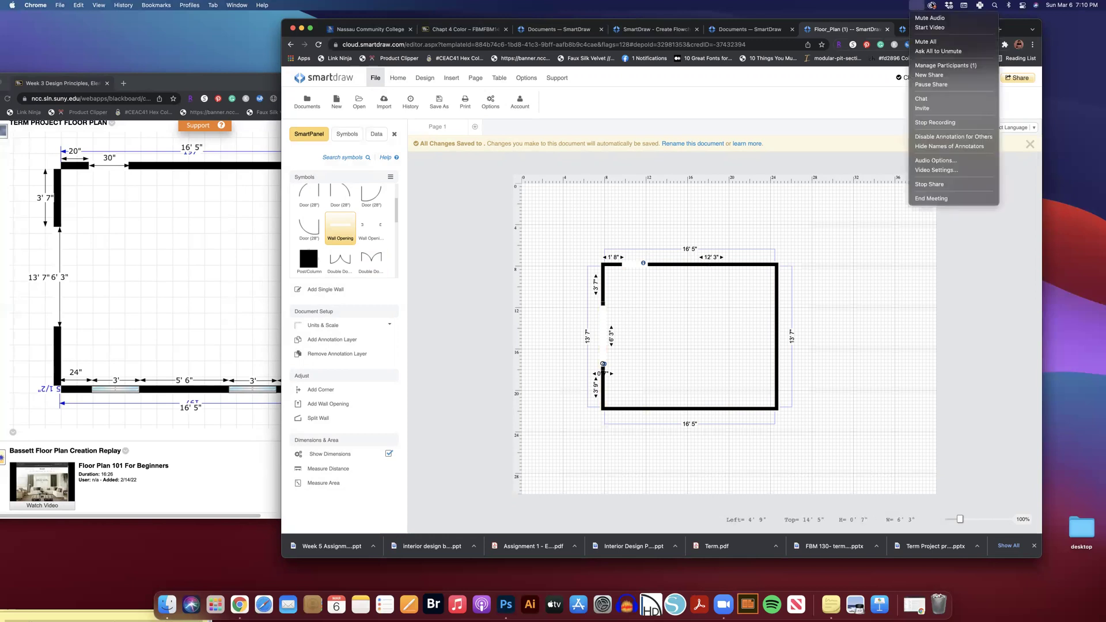
pyautogui.click(948, 5)
pyautogui.click(950, 5)
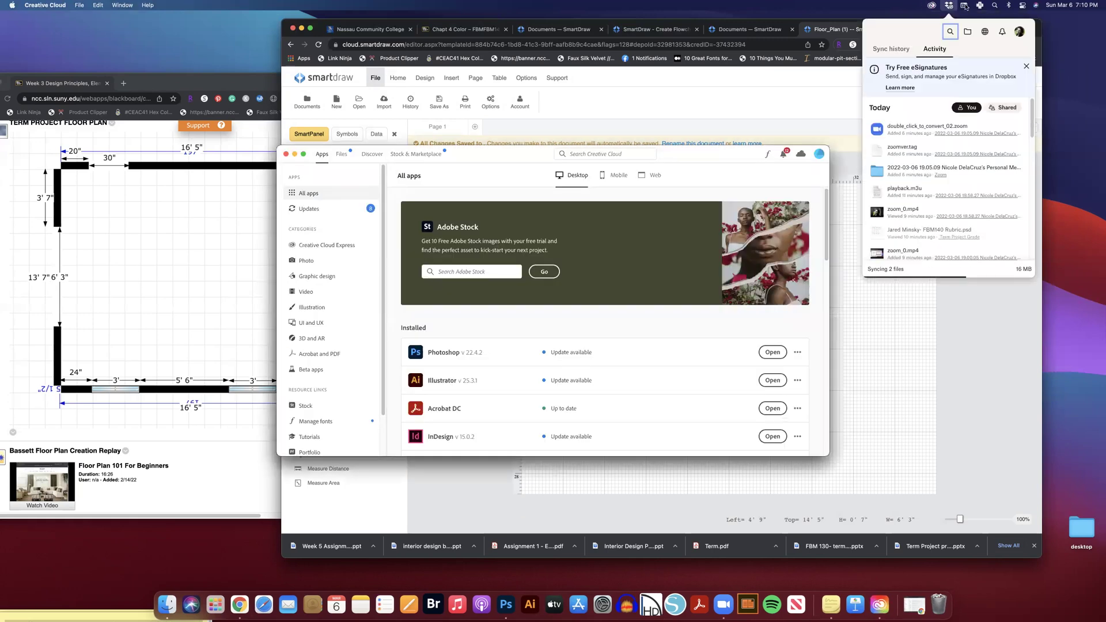
pyautogui.click(1010, 6)
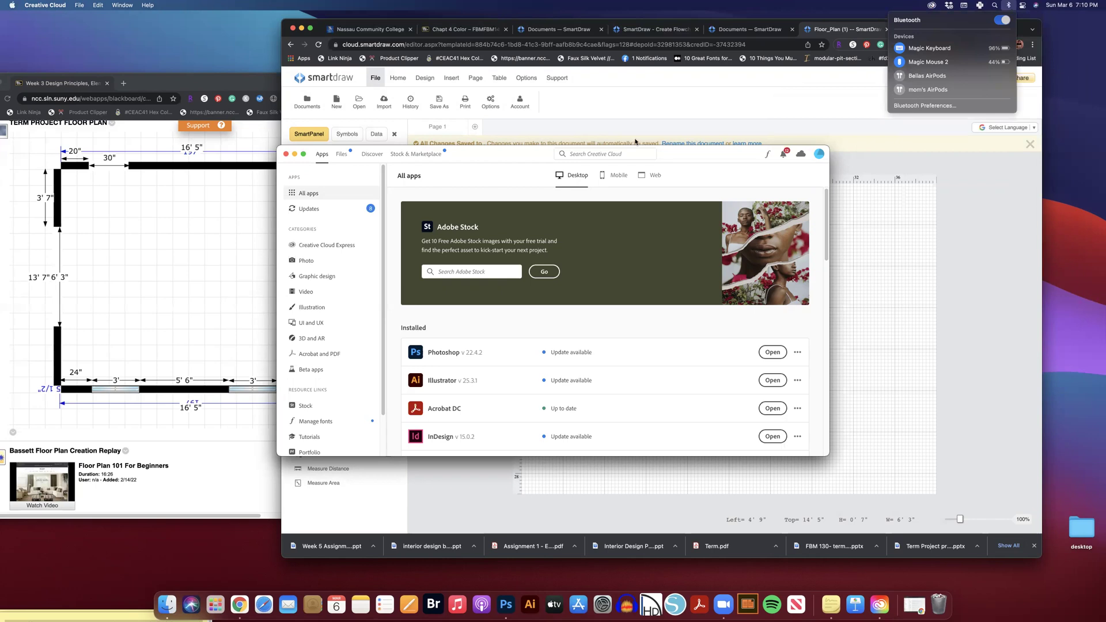
pyautogui.click(285, 154)
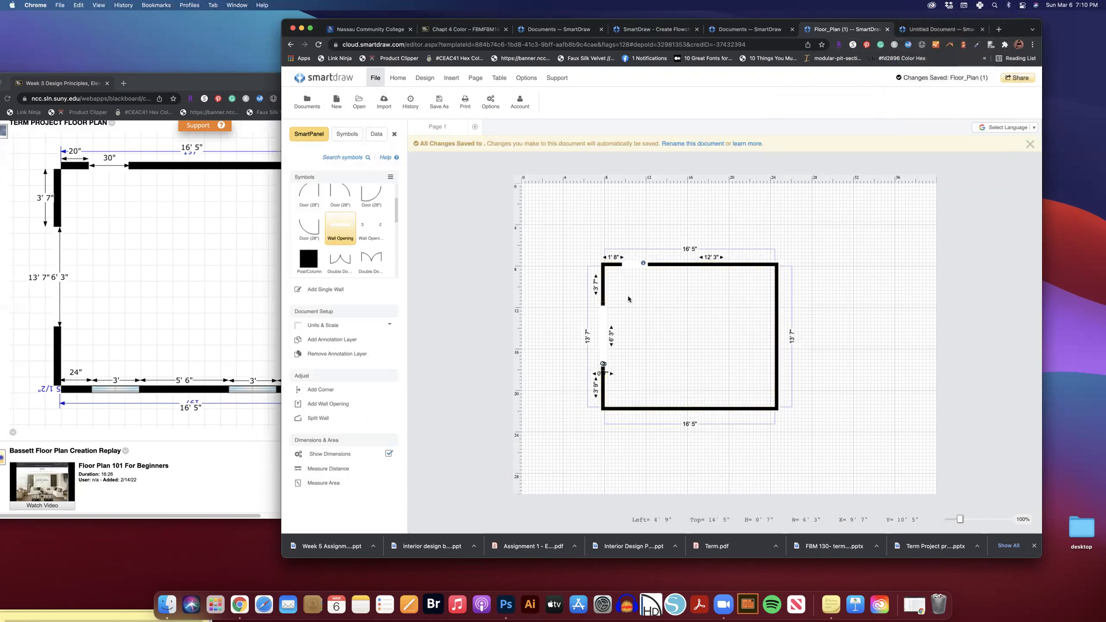
# - Check the reference floor plan and place a 36" Window near the left end of the room's lower wall
pyautogui.click(273, 412)
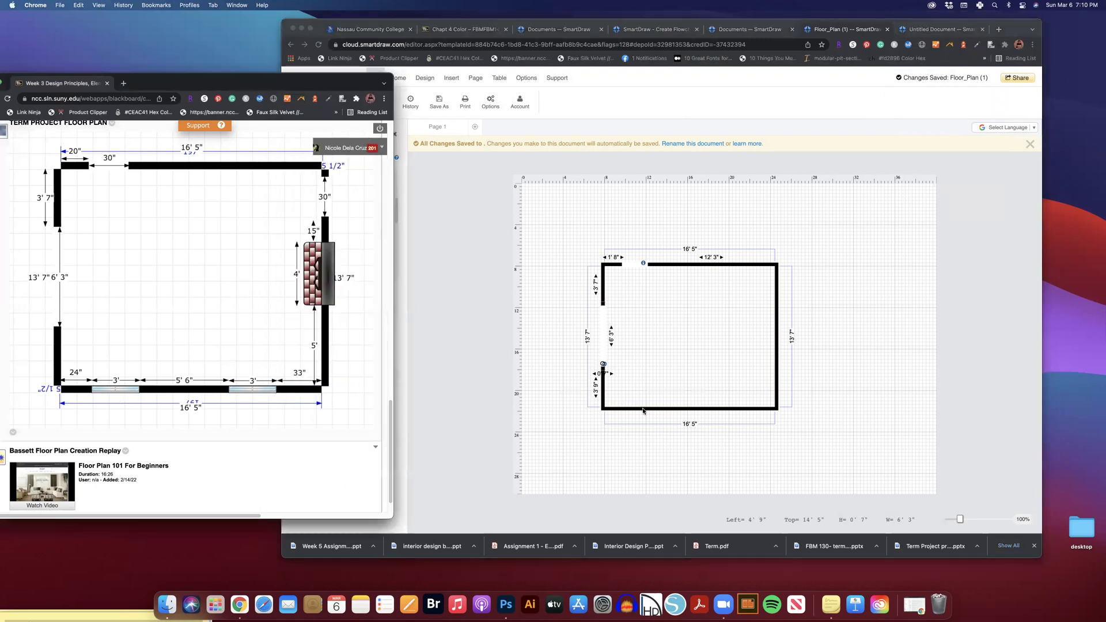
pyautogui.click(419, 365)
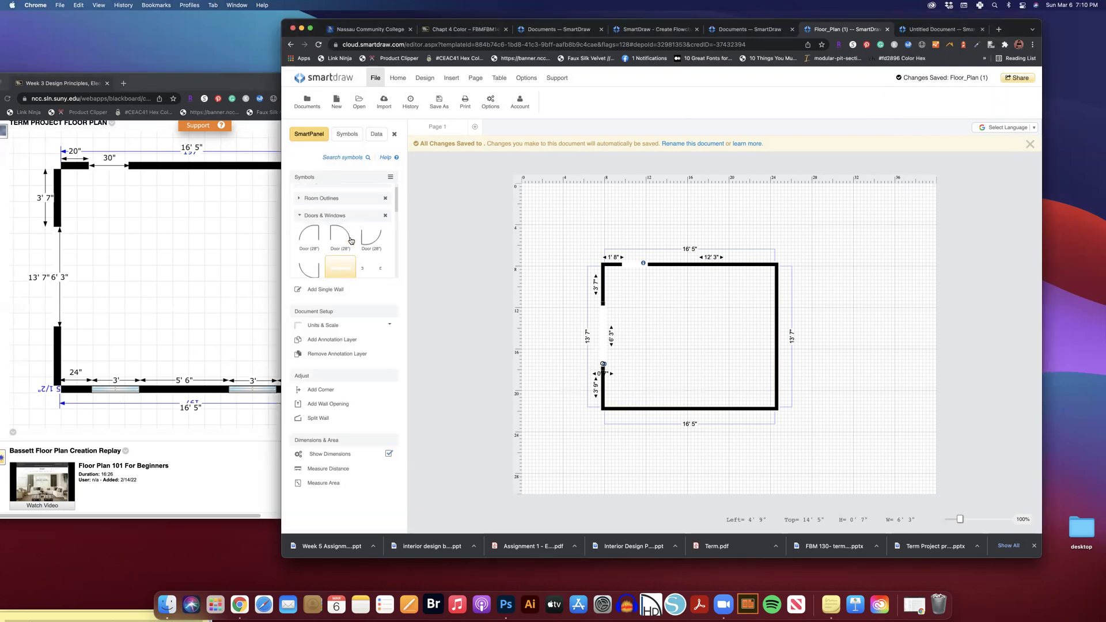
pyautogui.scroll(-5, 350, 241)
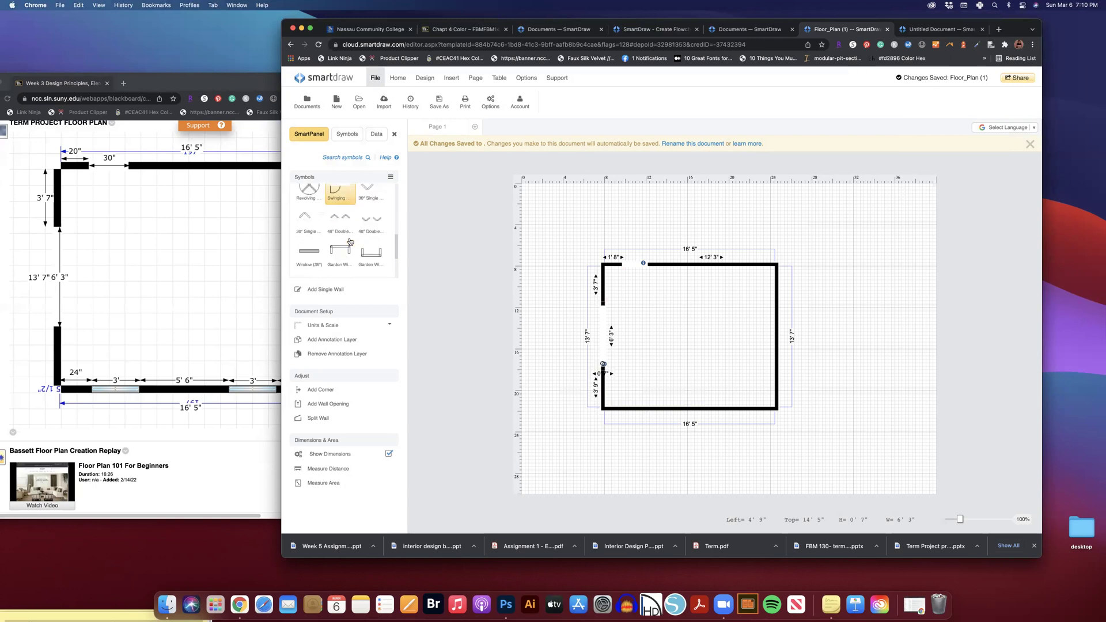
pyautogui.click(309, 229)
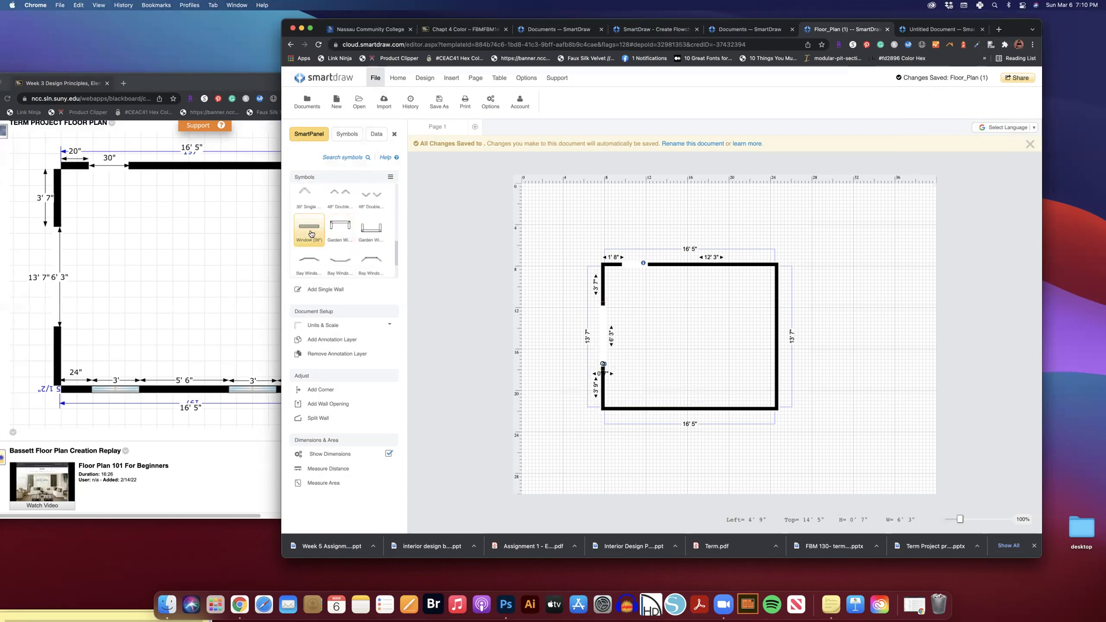
pyautogui.click(661, 371)
pyautogui.moveTo(658, 372); pyautogui.dragTo(638, 408)
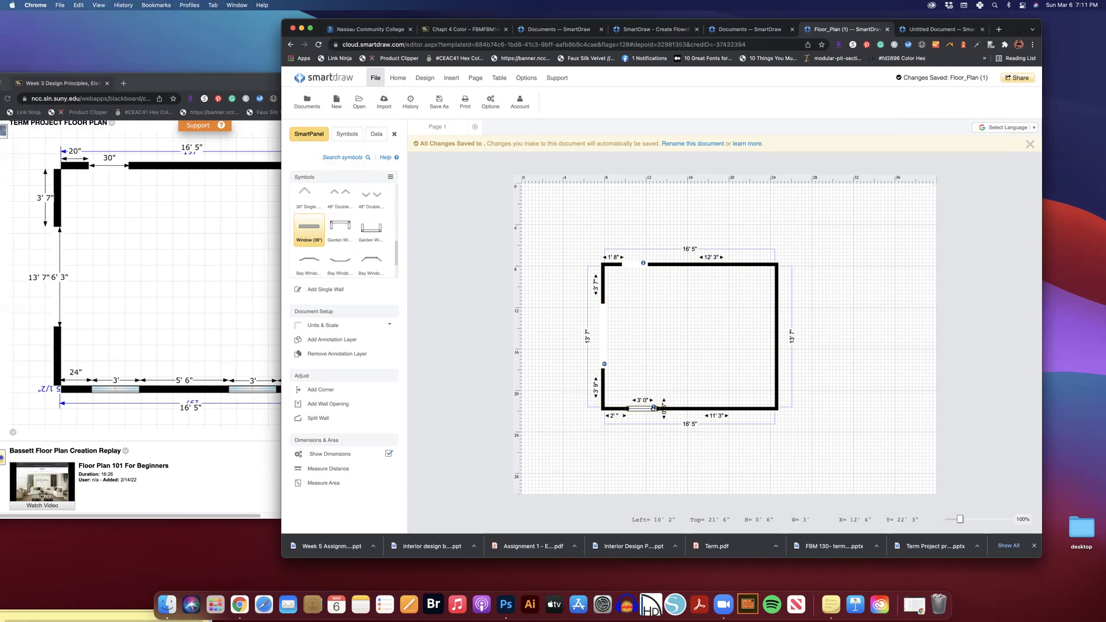
# - Position the lower wall's window 2' from the room's lower-left corner
pyautogui.moveTo(653, 409); pyautogui.dragTo(651, 410)
pyautogui.click(734, 410)
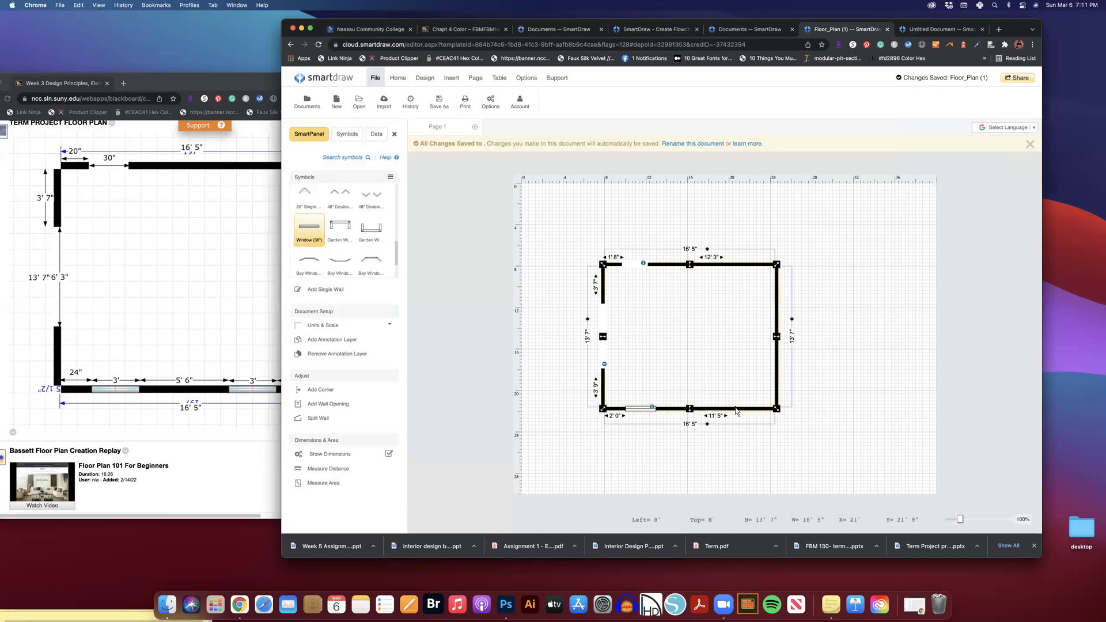
pyautogui.click(644, 410)
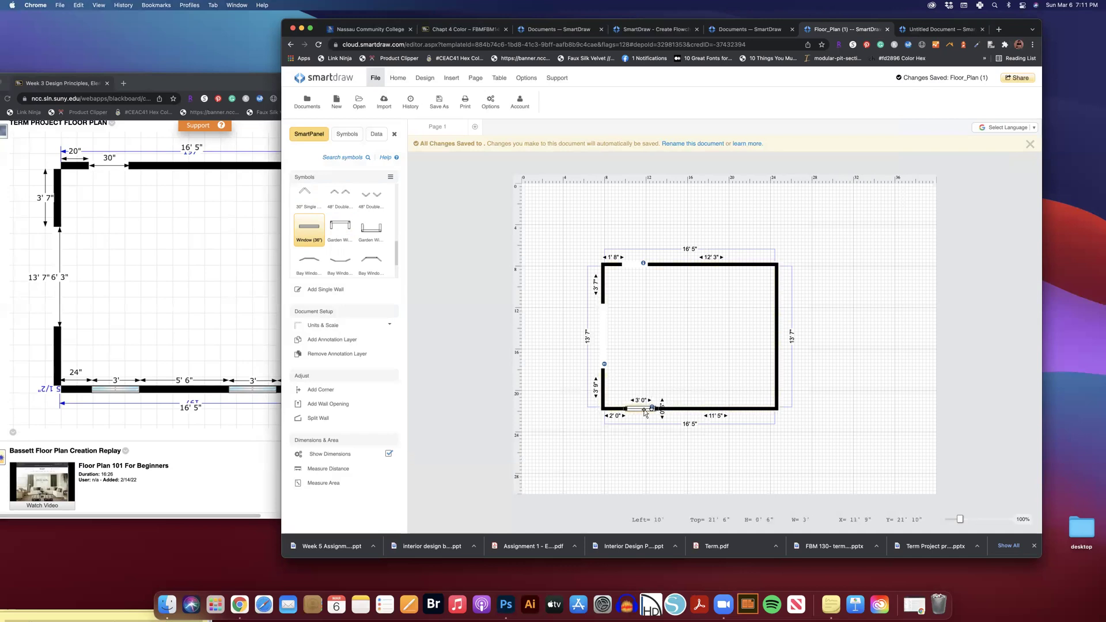
pyautogui.click(705, 395)
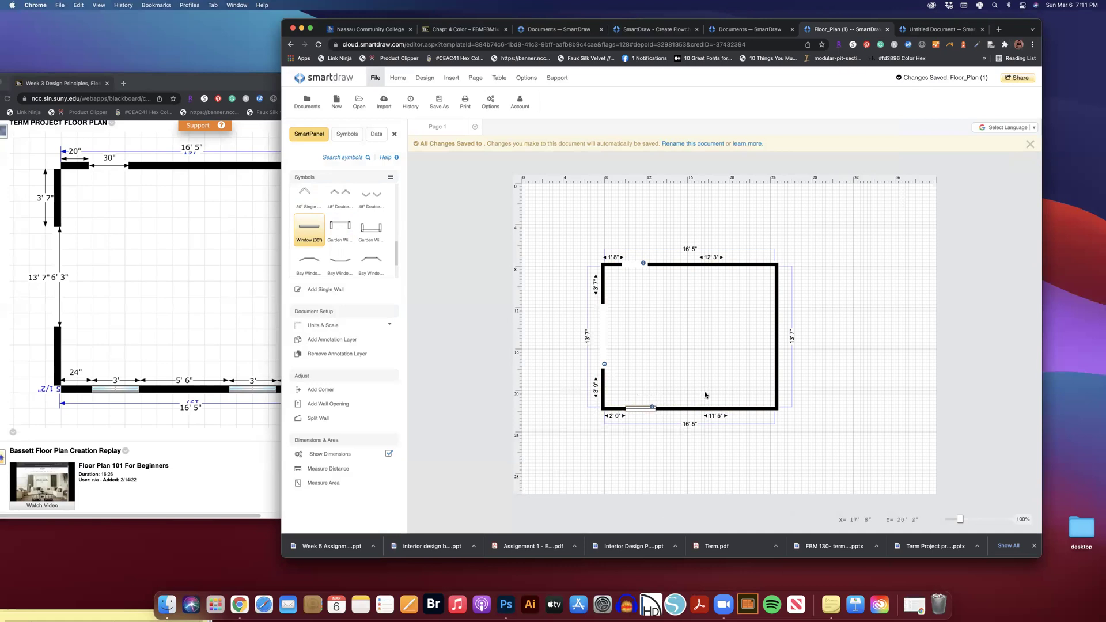
pyautogui.click(642, 407)
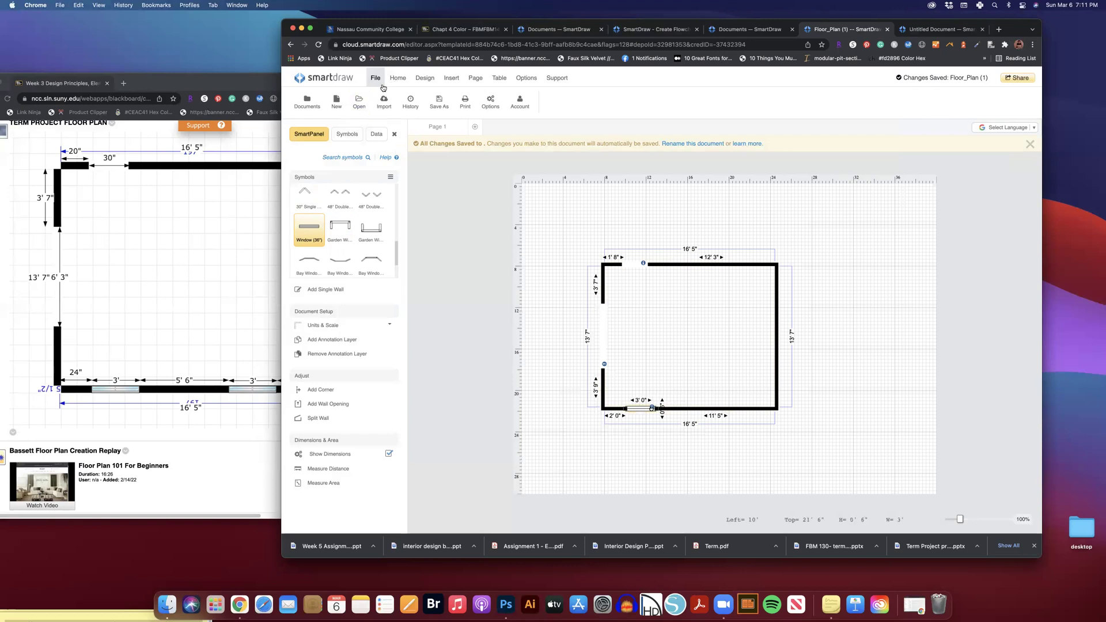
# - Place a second 36" Window on the lower wall, 5' 6" to the right of the first window, and deselect it
pyautogui.moveTo(310, 232); pyautogui.dragTo(721, 410)
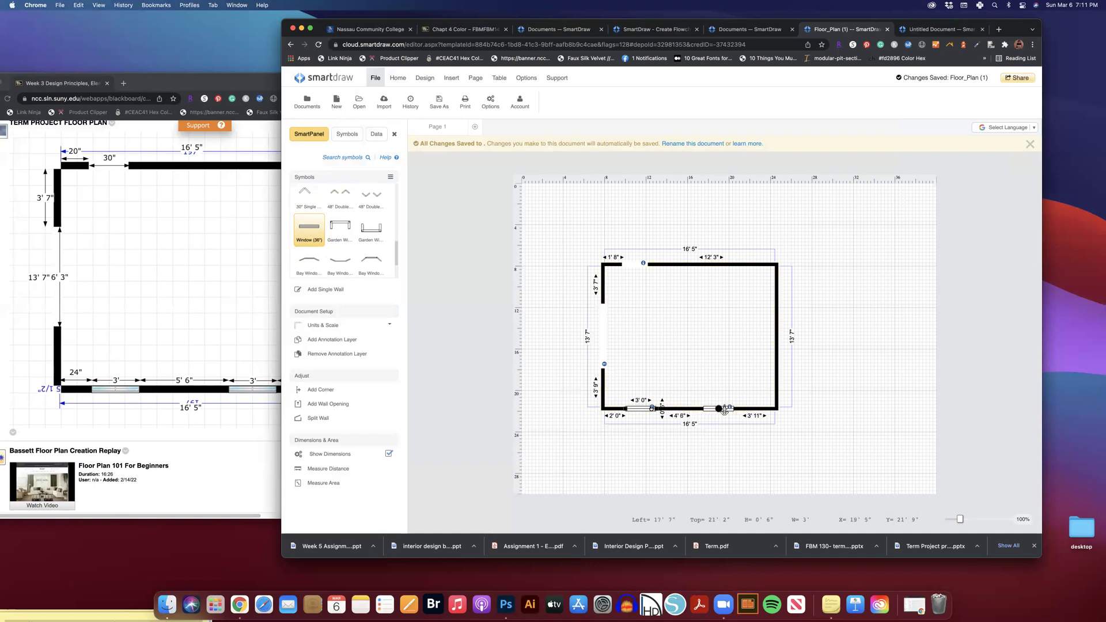
pyautogui.moveTo(726, 410); pyautogui.dragTo(733, 412)
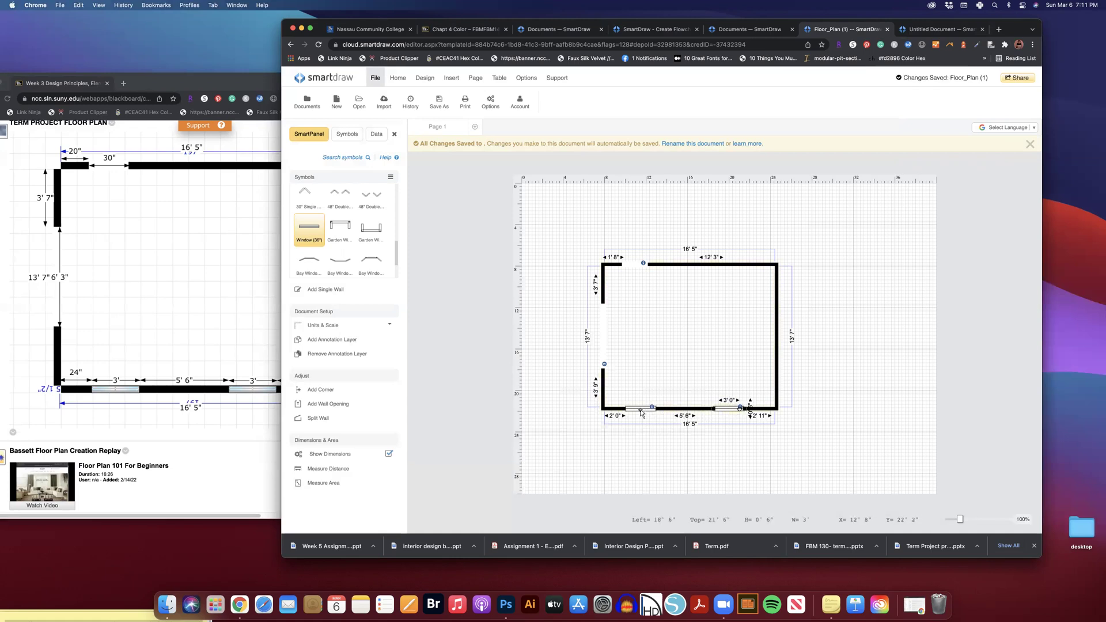
pyautogui.click(719, 451)
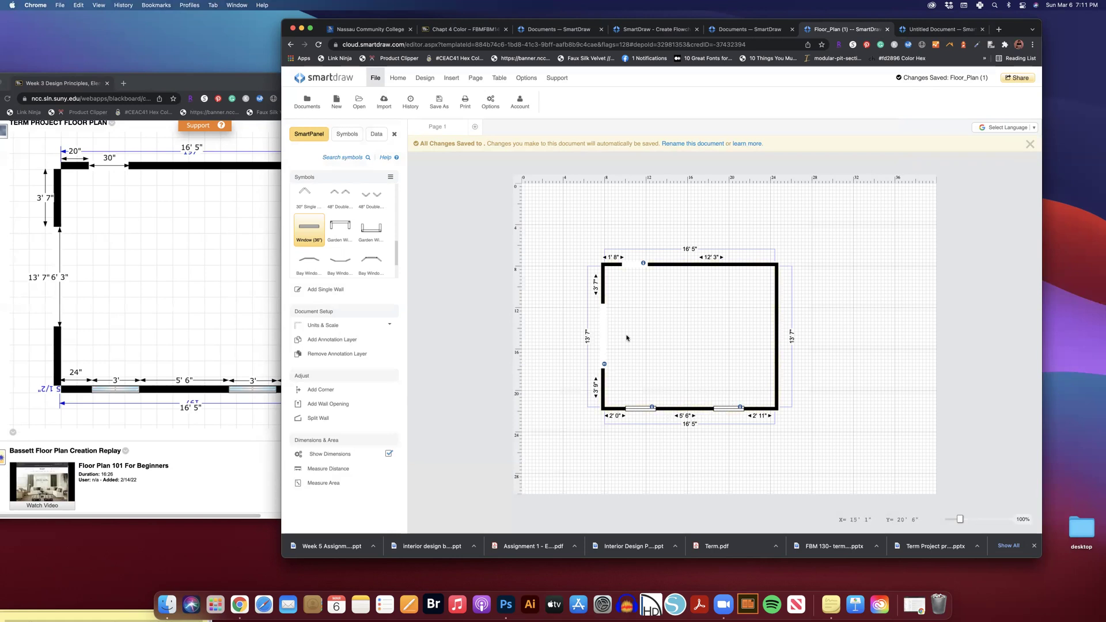
# - Uncover the full reference floor plan and place a Fireplace from the Living Room symbols about midway along the room's right wall
pyautogui.moveTo(311, 23); pyautogui.dragTo(390, 17)
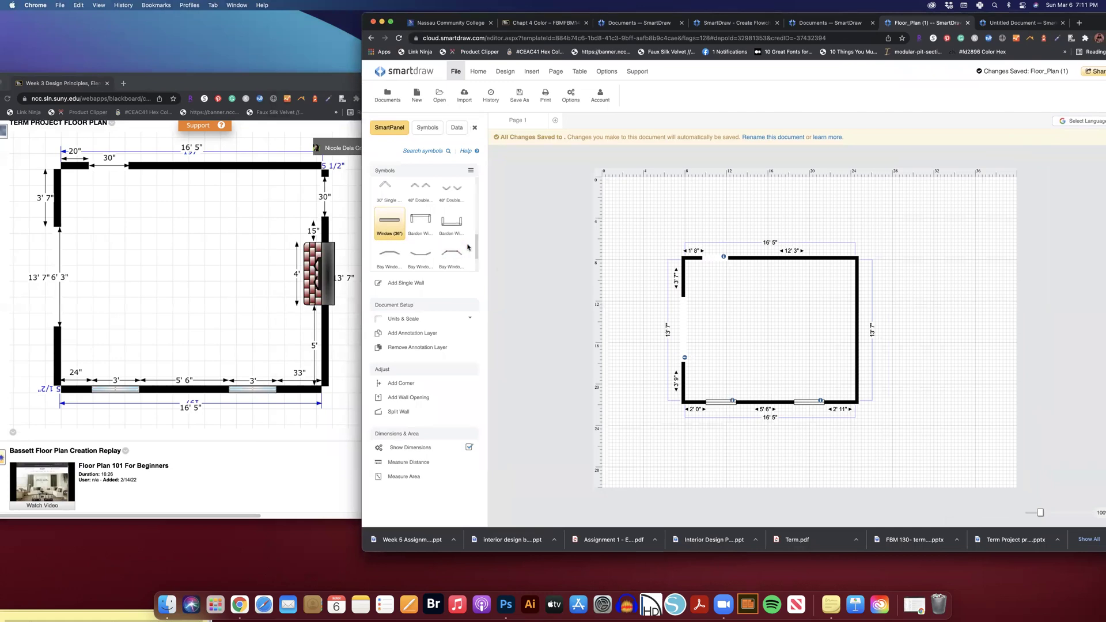
pyautogui.moveTo(479, 251); pyautogui.dragTo(471, 193)
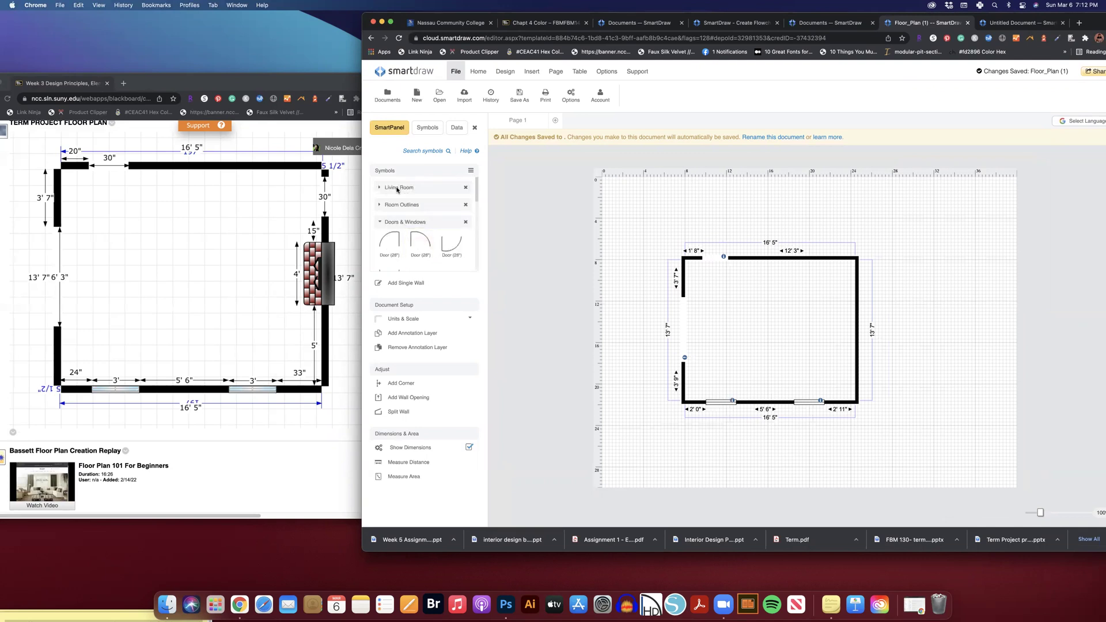
pyautogui.click(378, 187)
pyautogui.scroll(-5, 447, 215)
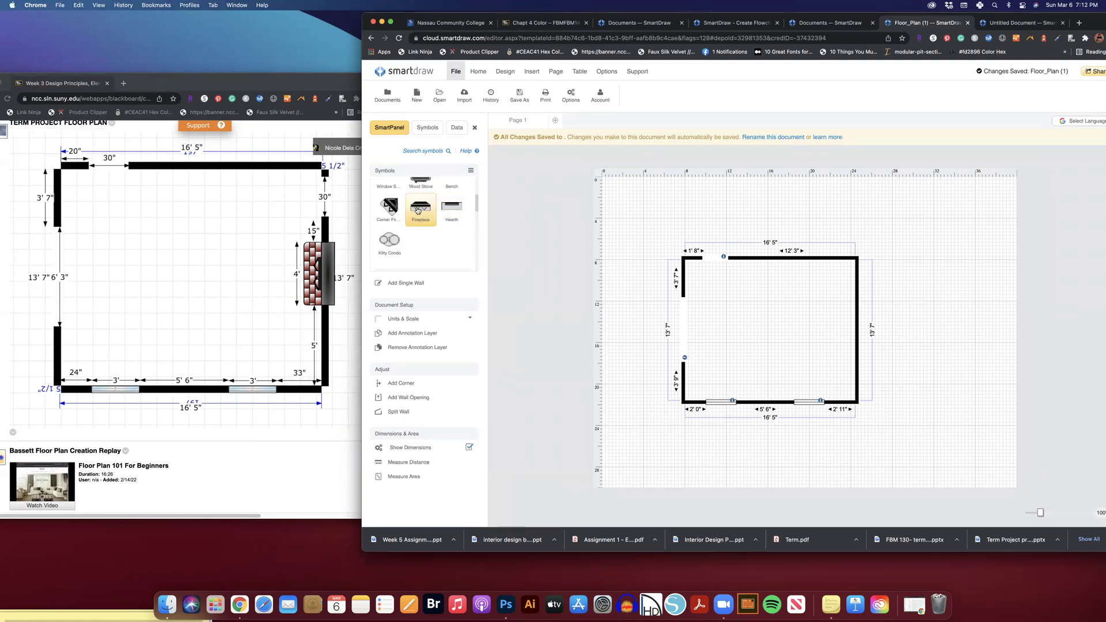
pyautogui.scroll(-1, 419, 213)
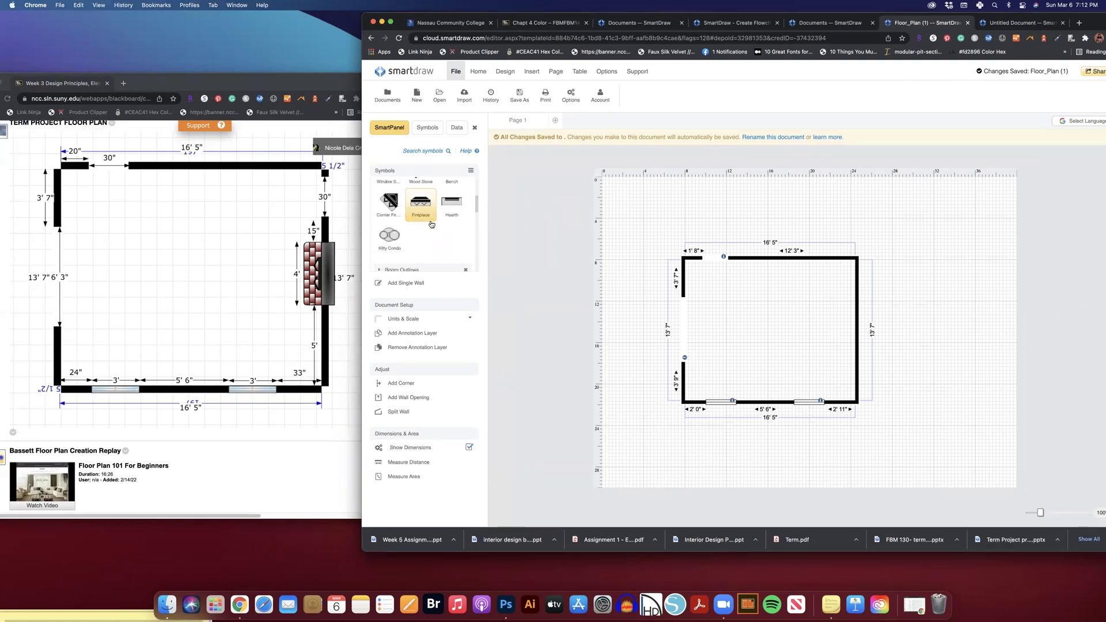
pyautogui.moveTo(425, 202); pyautogui.dragTo(776, 326)
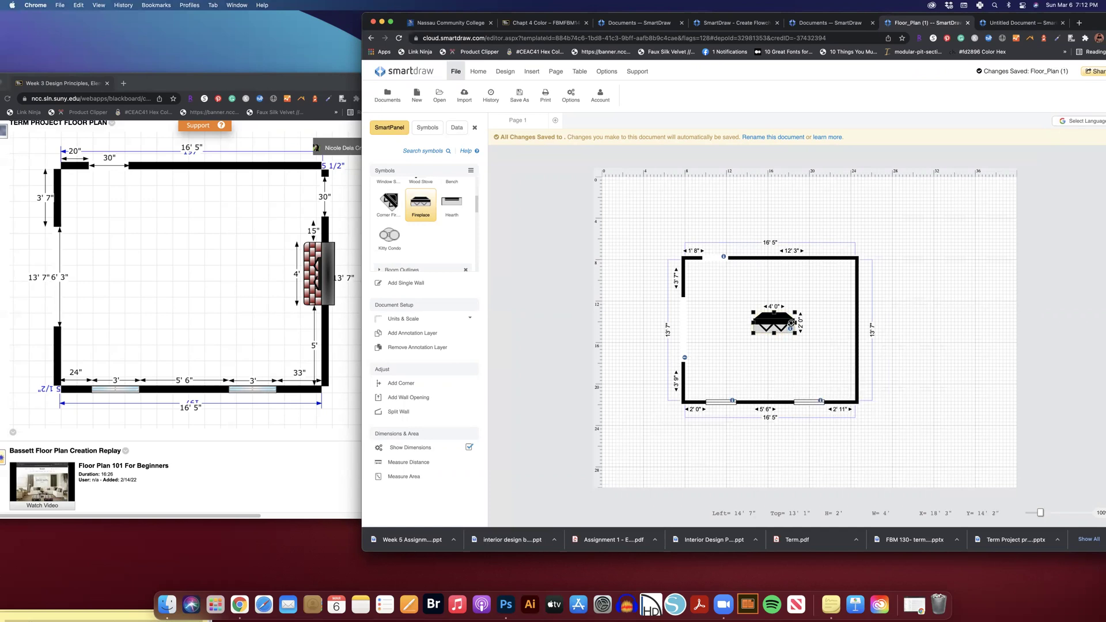
pyautogui.moveTo(791, 324); pyautogui.dragTo(859, 327)
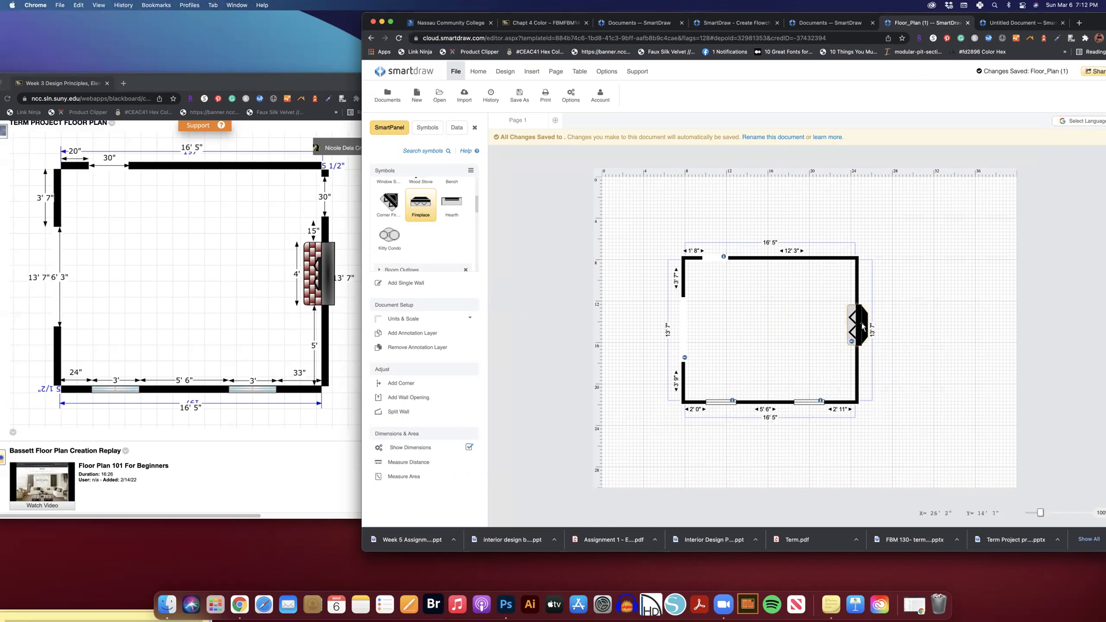
pyautogui.moveTo(860, 322); pyautogui.dragTo(860, 325)
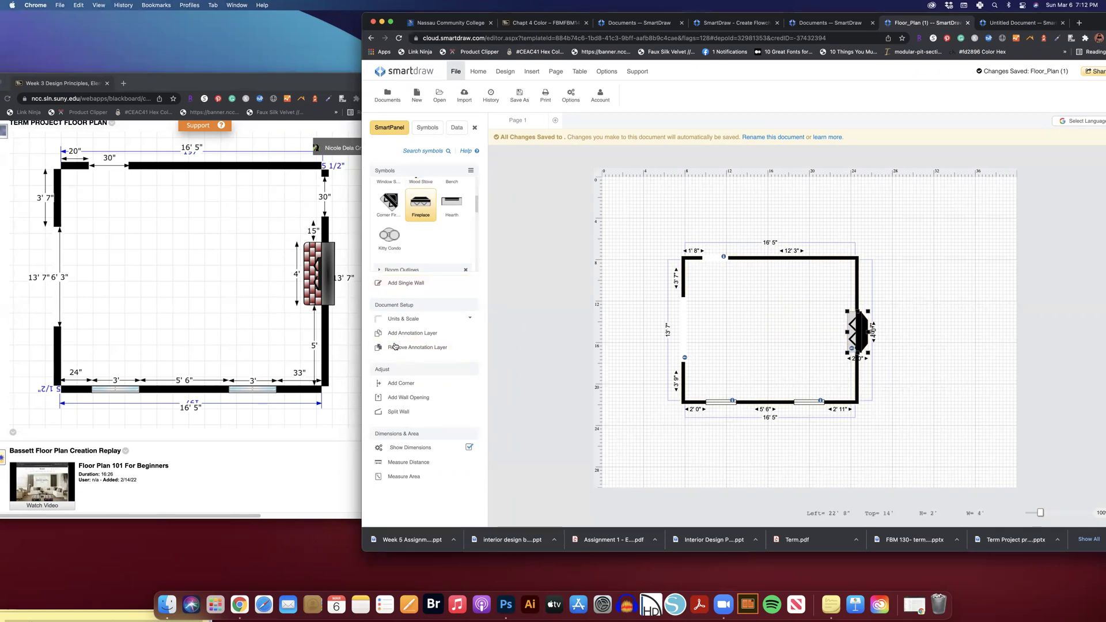
# - Add a 5' distance measurement from the room's lower-right corner up along the right wall
pyautogui.click(413, 464)
pyautogui.click(481, 464)
pyautogui.moveTo(854, 397); pyautogui.dragTo(854, 348)
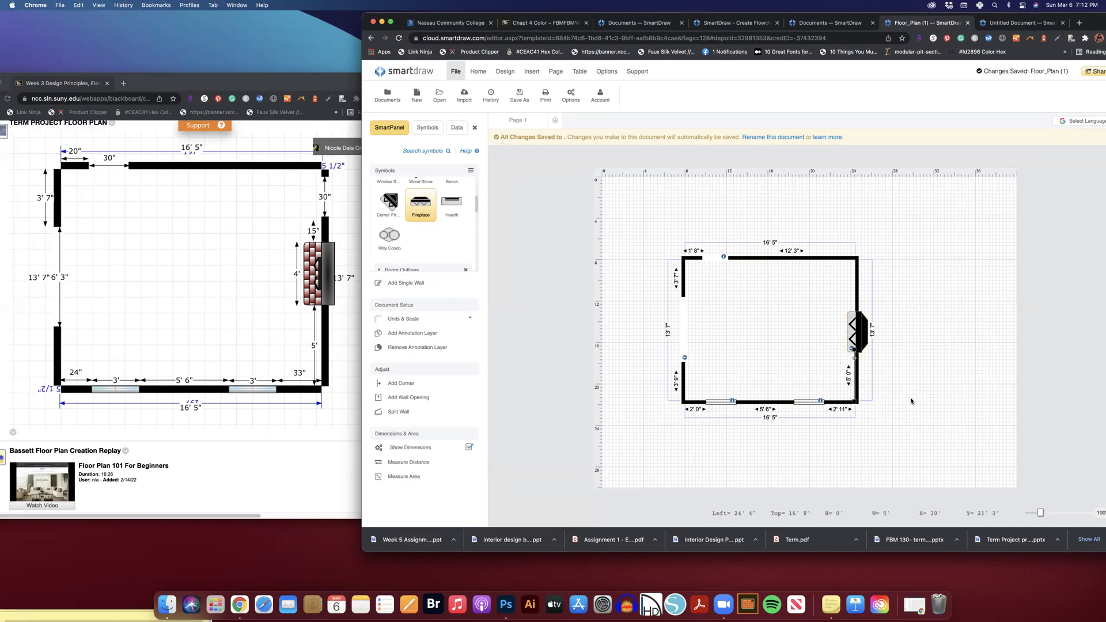
pyautogui.click(850, 370)
# - Nudge the fireplace up to the end of the 5' measurement and move that measurement just outside the right wall
pyautogui.click(865, 328)
pyautogui.press('Up')
pyautogui.press('Up')
pyautogui.press('Up')
pyautogui.press('Up')
pyautogui.click(958, 391)
pyautogui.click(853, 372)
pyautogui.moveTo(853, 373)
pyautogui.mouseDown()
pyautogui.moveTo(931, 385)
pyautogui.moveTo(867, 377)
pyautogui.mouseUp()
# - Place a Wall Opening near the upper end of the right wall, above the fireplace, and make it 30" wide as in the reference
pyautogui.scroll(5, 418, 224)
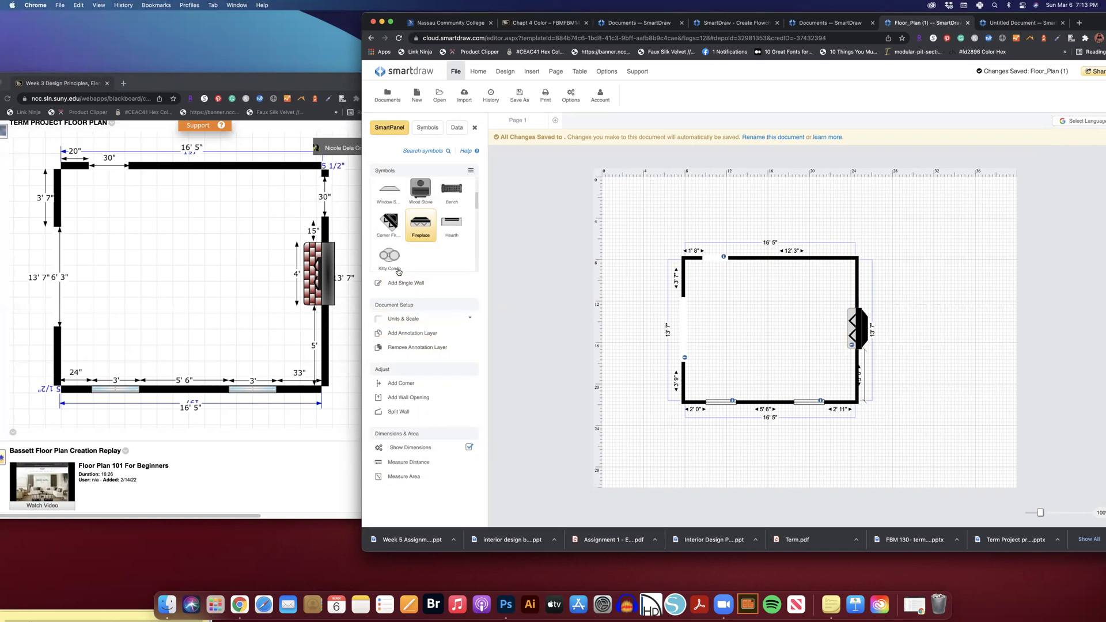
pyautogui.click(380, 188)
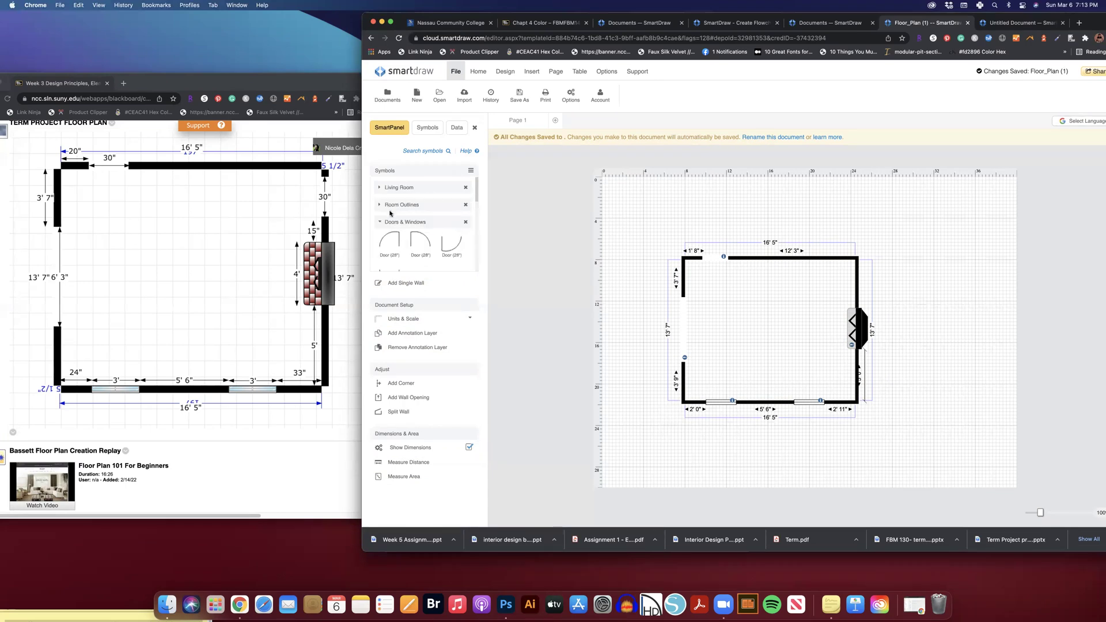
pyautogui.scroll(-2, 427, 228)
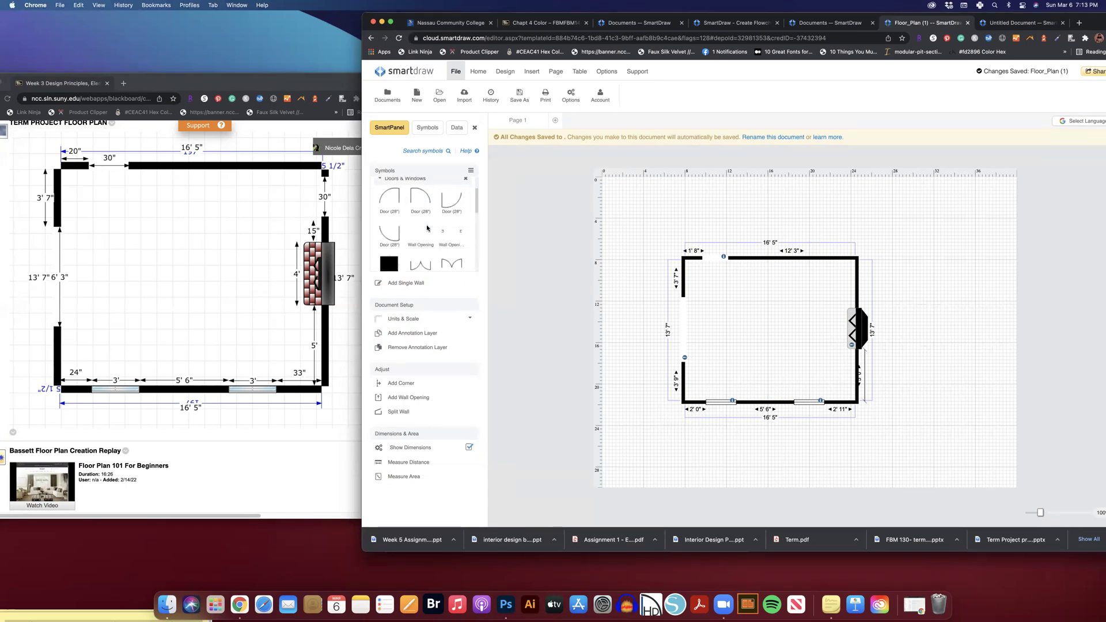
pyautogui.moveTo(421, 216); pyautogui.dragTo(858, 279)
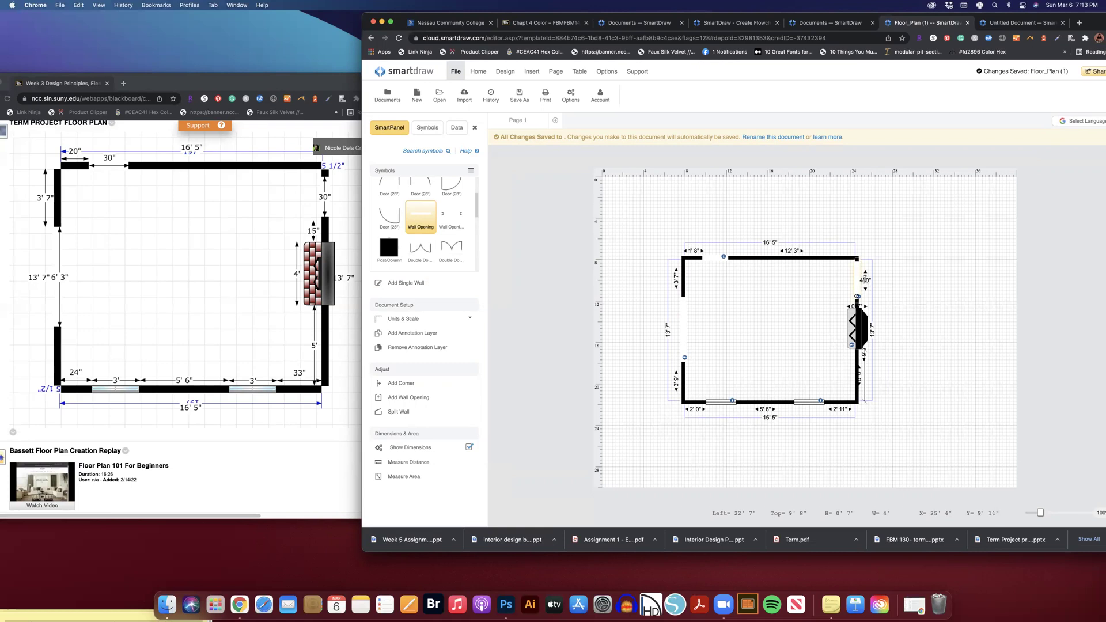
pyautogui.write('3')
pyautogui.click(857, 283)
pyautogui.click(857, 280)
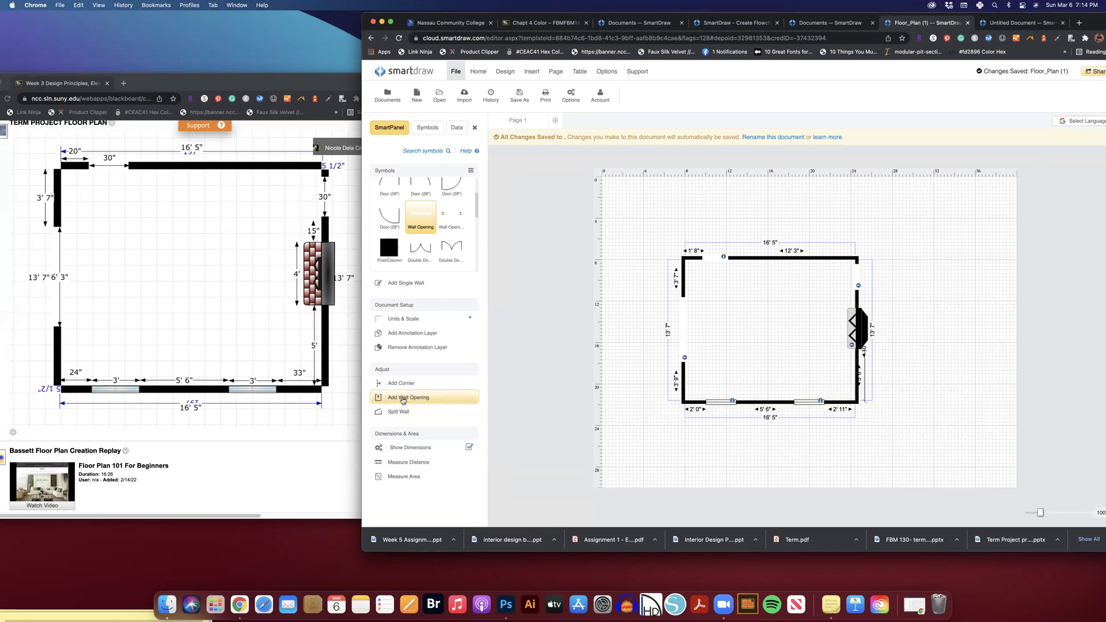
# - Add a 1' 3" distance measurement from the fireplace's upper end toward the right wall's opening
pyautogui.click(410, 462)
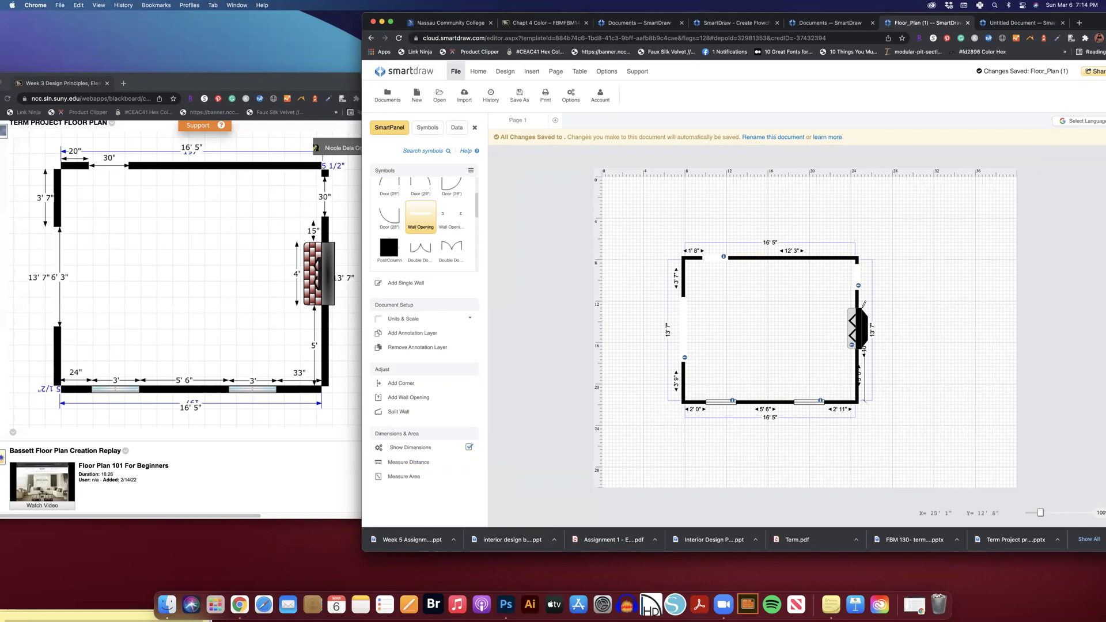
pyautogui.moveTo(851, 308); pyautogui.dragTo(851, 296)
pyautogui.click(863, 303)
pyautogui.click(850, 300)
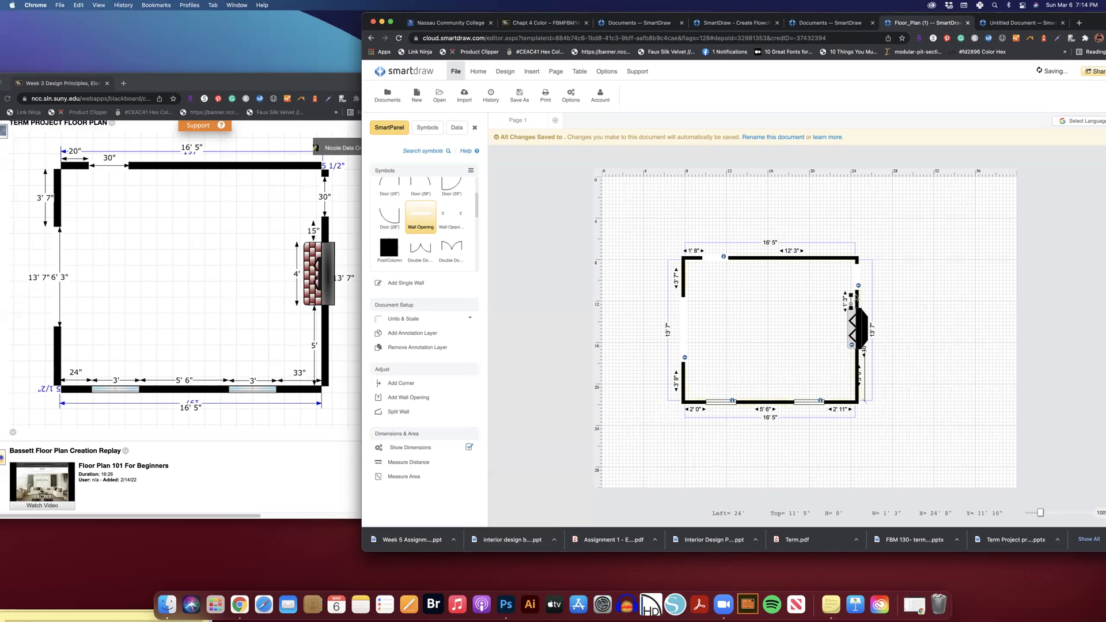
# - Try shifting the right wall's opening and the fireplace slightly to line them up with the 1' 3" measurement
pyautogui.moveTo(858, 277); pyautogui.dragTo(858, 281)
pyautogui.click(908, 283)
pyautogui.click(858, 276)
pyautogui.moveTo(858, 280); pyautogui.dragTo(858, 277)
pyautogui.click(929, 302)
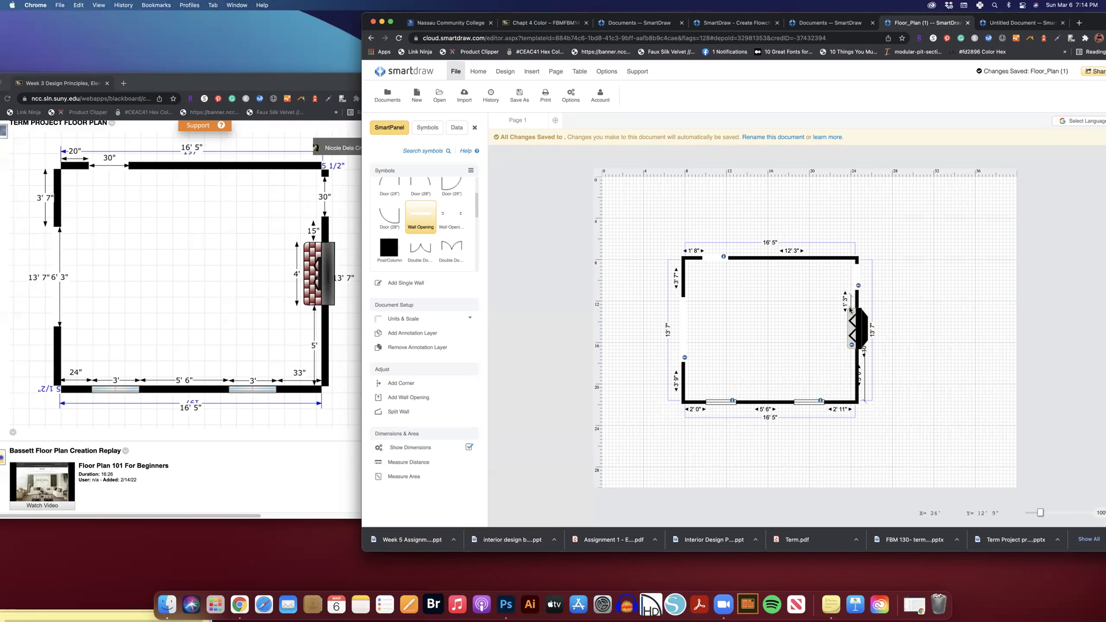
pyautogui.click(859, 320)
pyautogui.click(860, 323)
pyautogui.moveTo(860, 324); pyautogui.dragTo(861, 329)
pyautogui.click(930, 332)
# - Move the 1' 3" measurement just outside the right wall, above the fireplace, and deselect it
pyautogui.click(851, 300)
pyautogui.moveTo(851, 299)
pyautogui.mouseDown()
pyautogui.moveTo(863, 299)
pyautogui.moveTo(856, 282)
pyautogui.mouseUp()
pyautogui.click(943, 282)
# - Show the Room Outlines symbols in the symbol library
pyautogui.scroll(2, 387, 231)
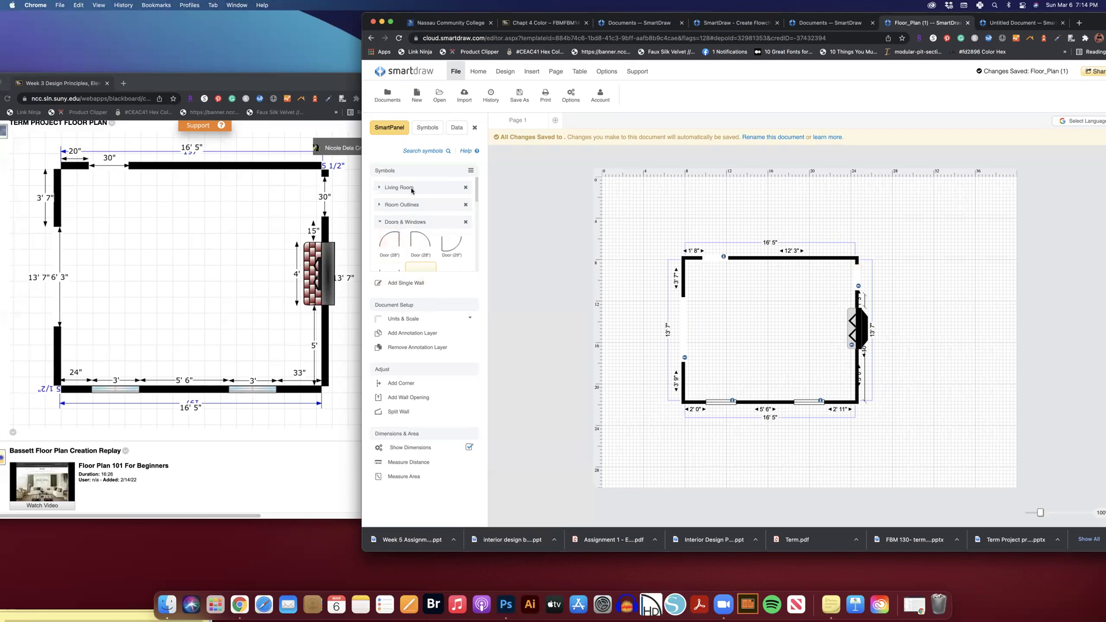
pyautogui.click(379, 205)
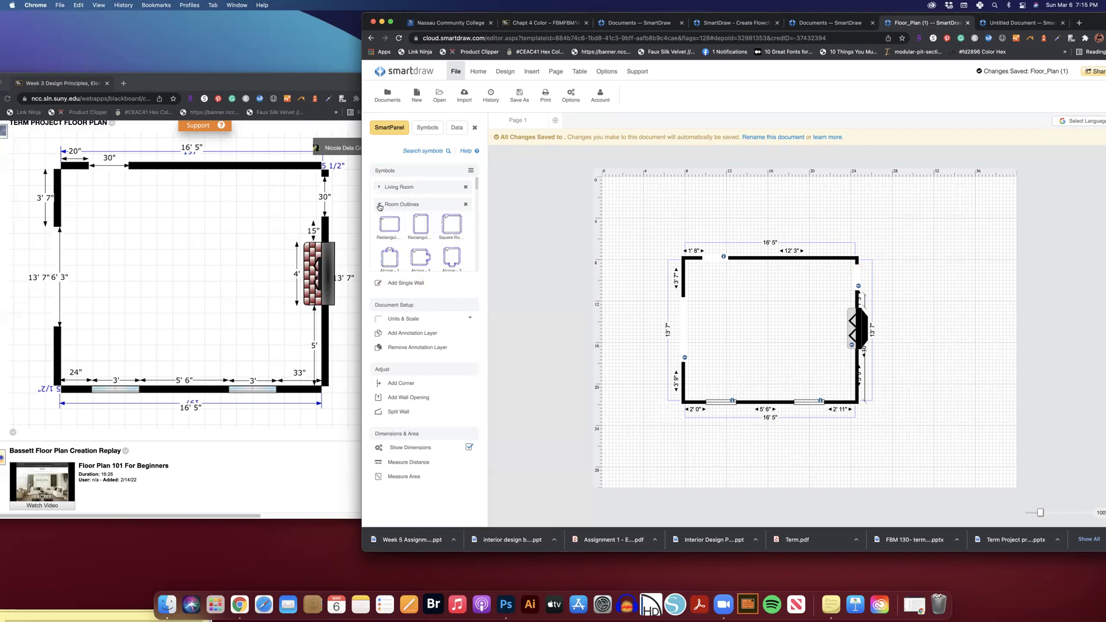